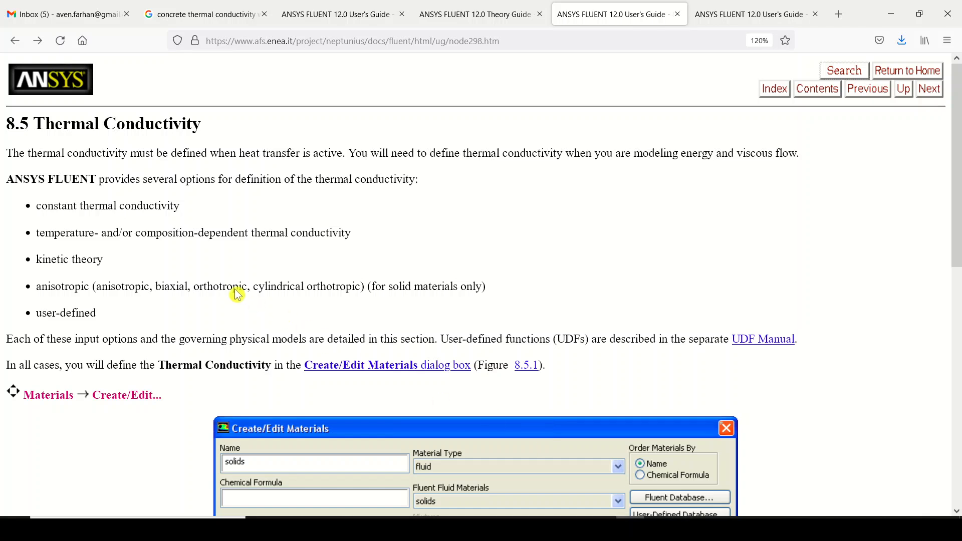
Step: Switch to Fluent, open the mixture-template material for editing, and return to the Thermal Conductivity manual page in the browser
left_click(659, 529)
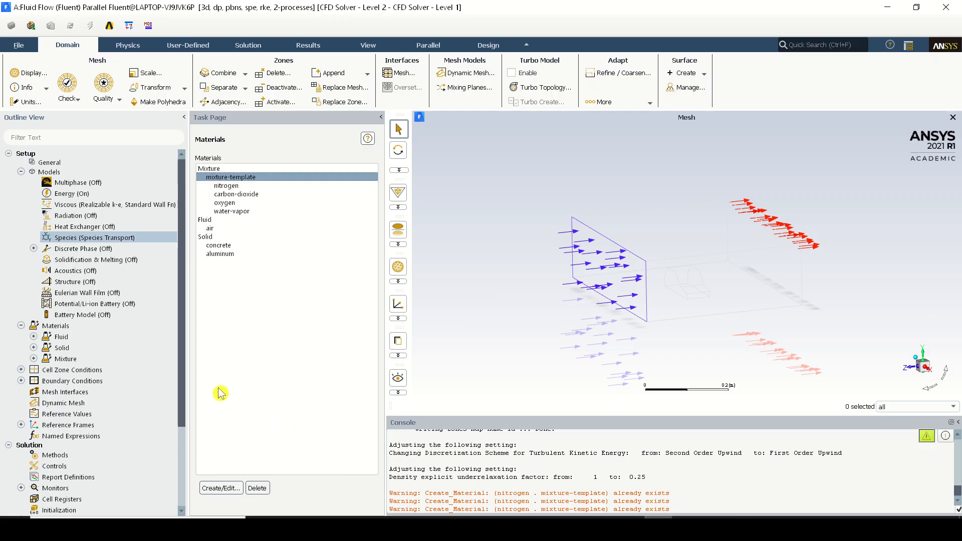
double_click(272, 175)
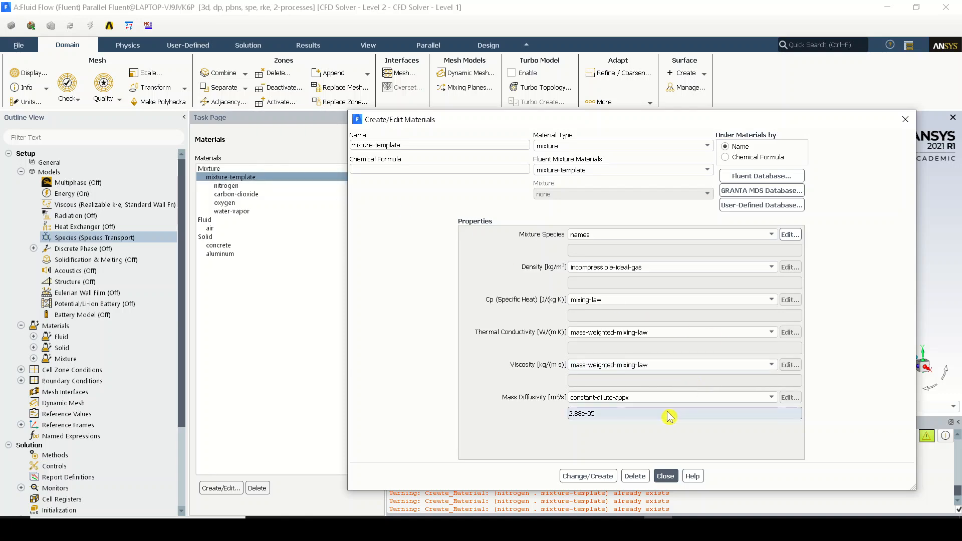
left_click(630, 529)
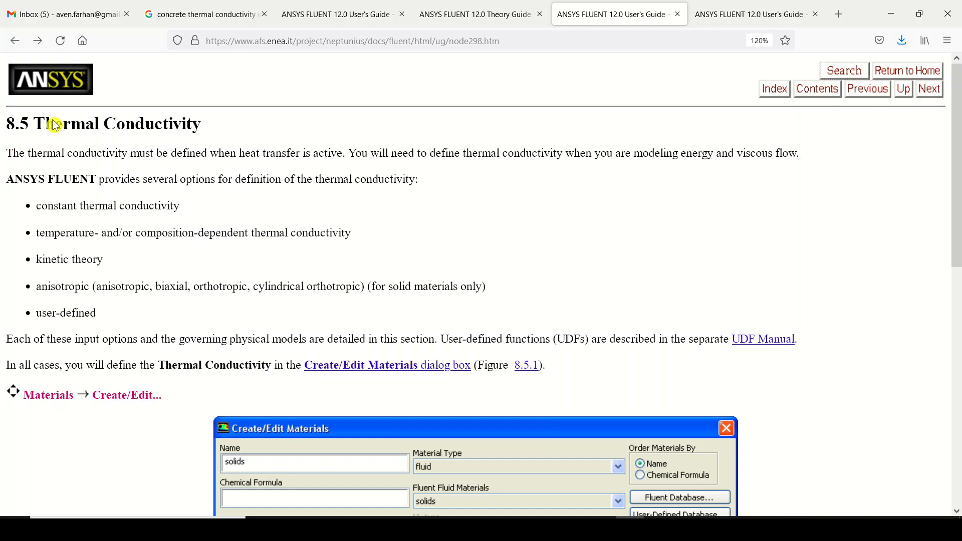
Step: Read when thermal conductivity must be defined and which definition options the manual lists, from constant to user-defined
left_click_drag(46, 125, 202, 131)
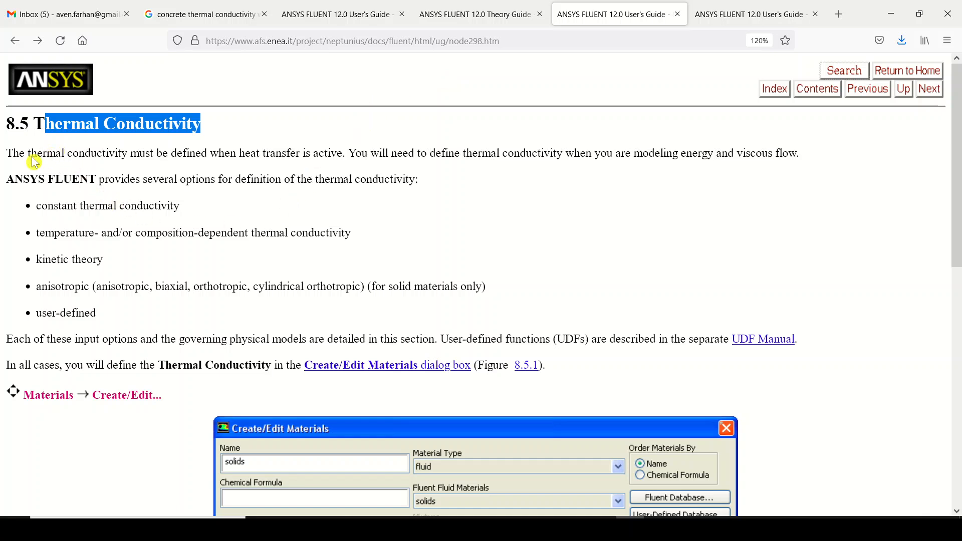
left_click(42, 125)
left_click_drag(43, 125, 246, 129)
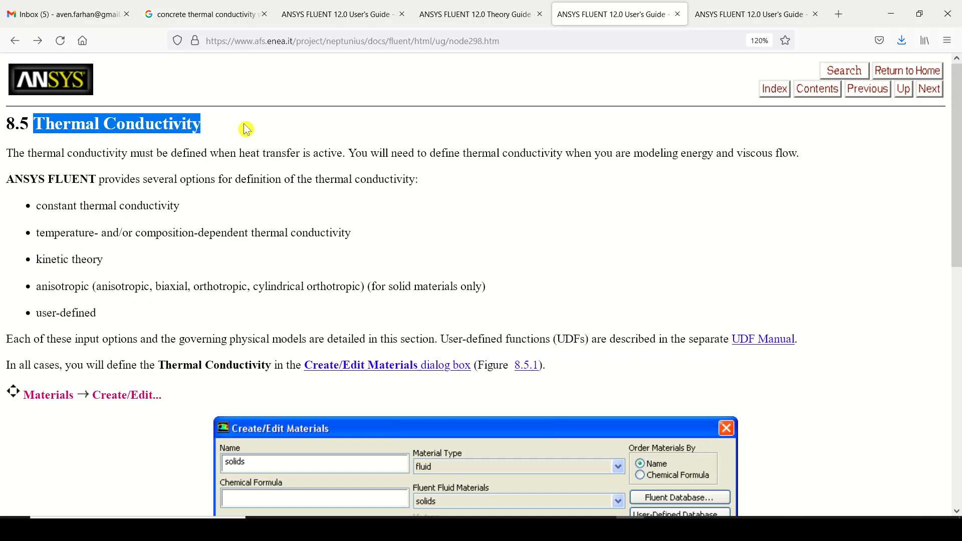
left_click(15, 159)
left_click_drag(15, 158, 791, 159)
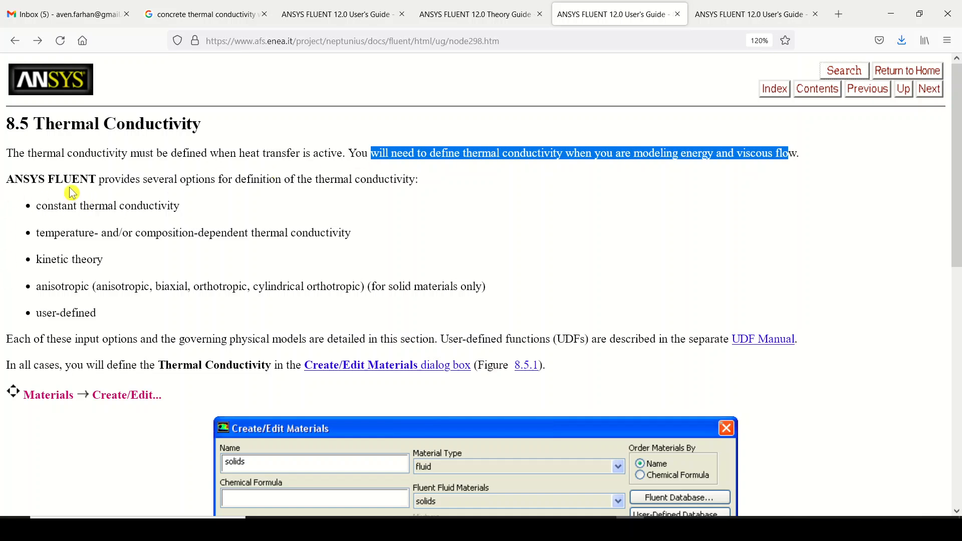
left_click_drag(80, 182, 421, 197)
left_click_drag(42, 206, 181, 213)
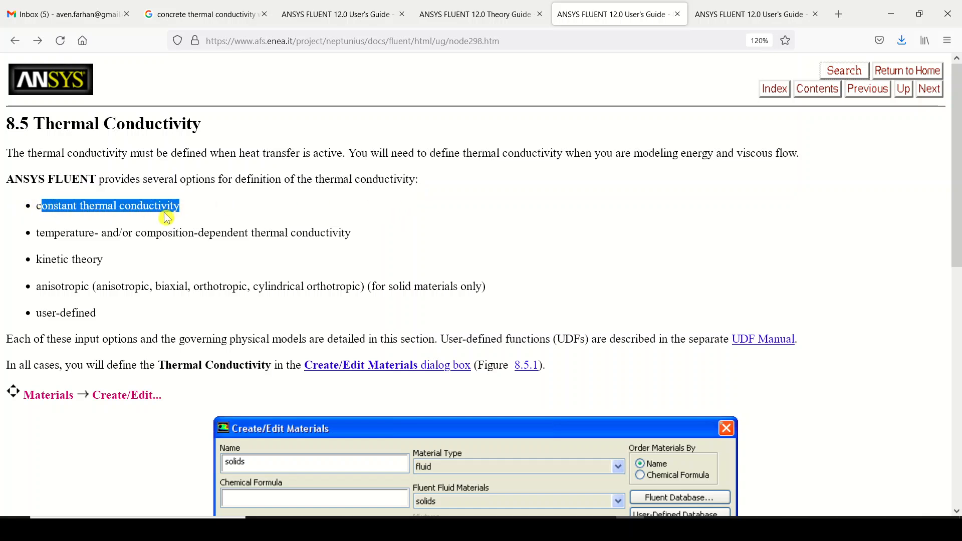
left_click_drag(40, 234, 268, 241)
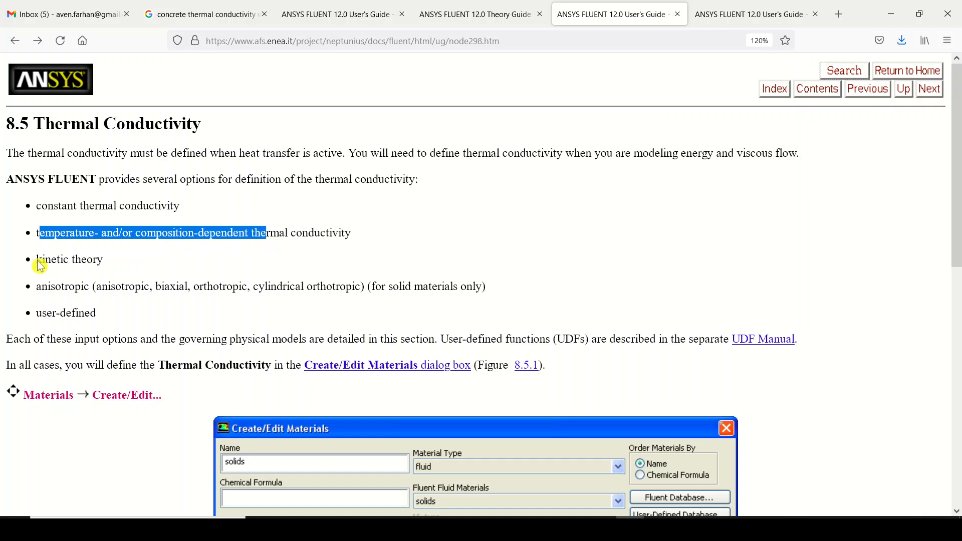
left_click_drag(36, 260, 130, 264)
left_click_drag(47, 289, 260, 290)
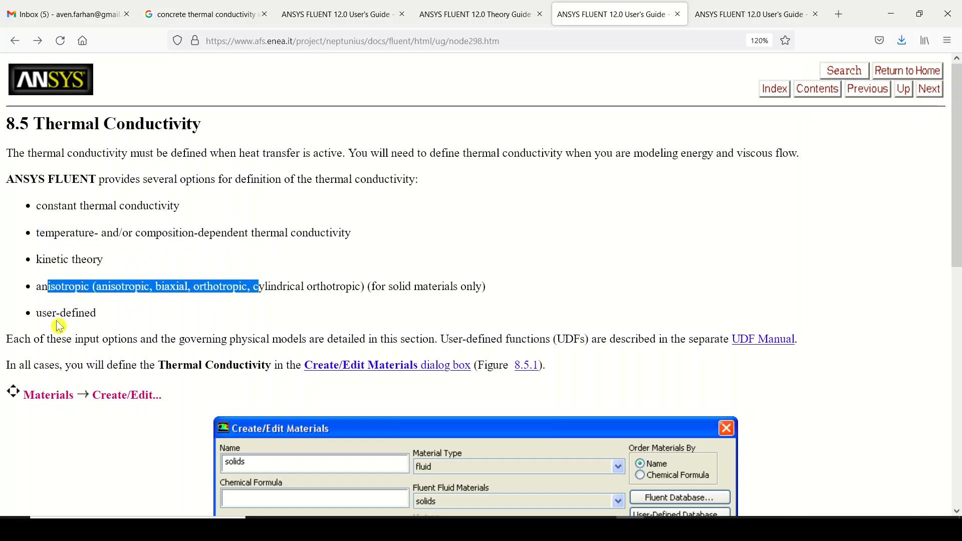
left_click_drag(58, 324, 130, 325)
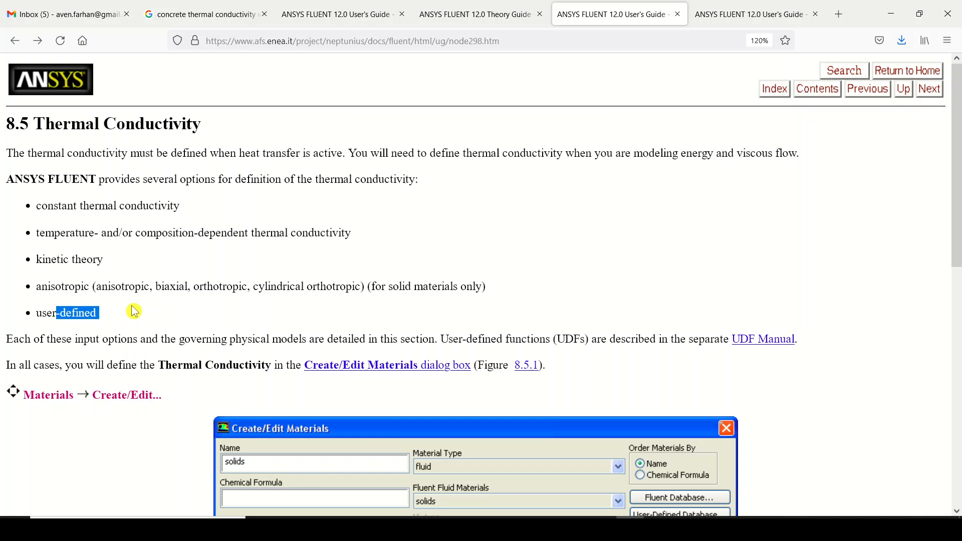
Step: Open manual section 8.5.4 on composition-dependent thermal conductivity for multicomponent mixtures and check its web address noted in Notepad
scroll(133, 309, "down", 8)
scroll(86, 228, "up", 8)
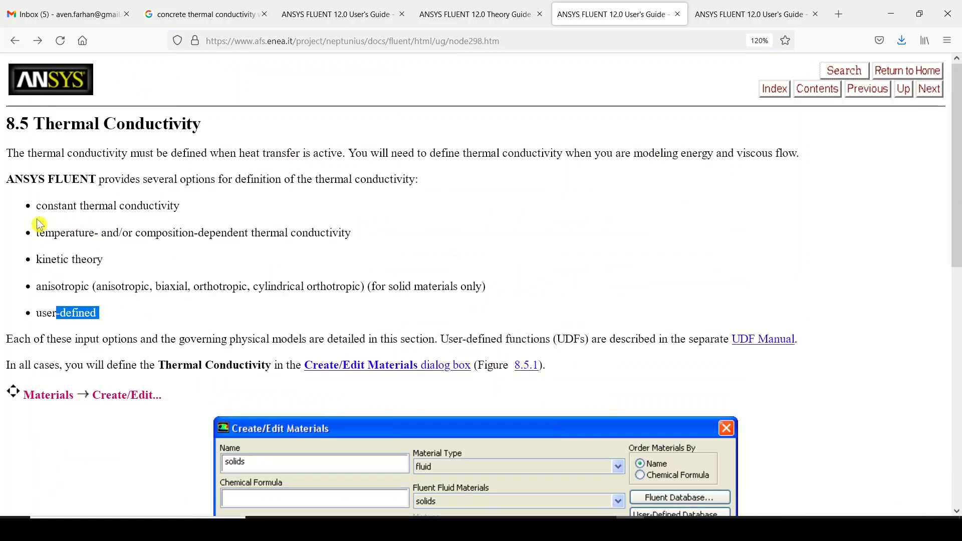
left_click_drag(36, 234, 370, 243)
scroll(366, 249, "down", 8)
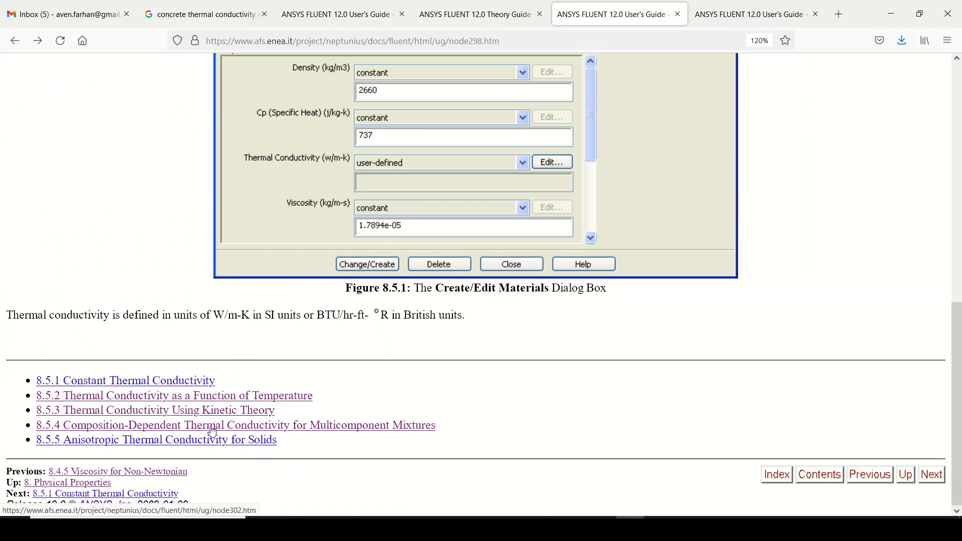
left_click(213, 427)
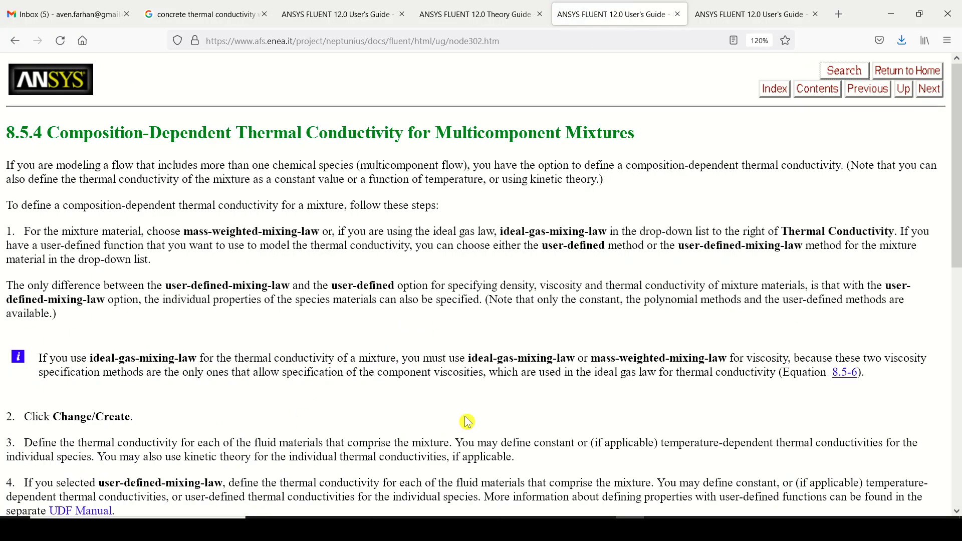
key("alt+Tab")
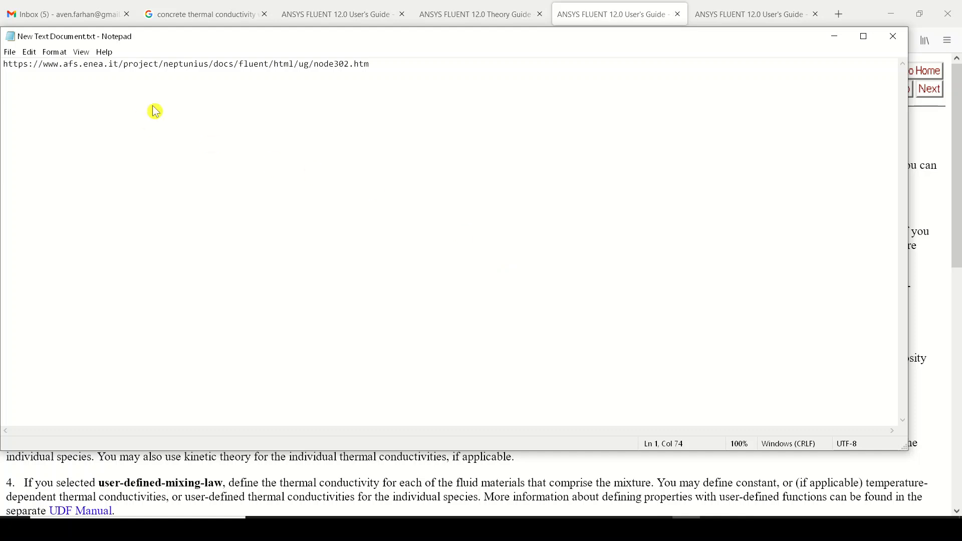
left_click(834, 36)
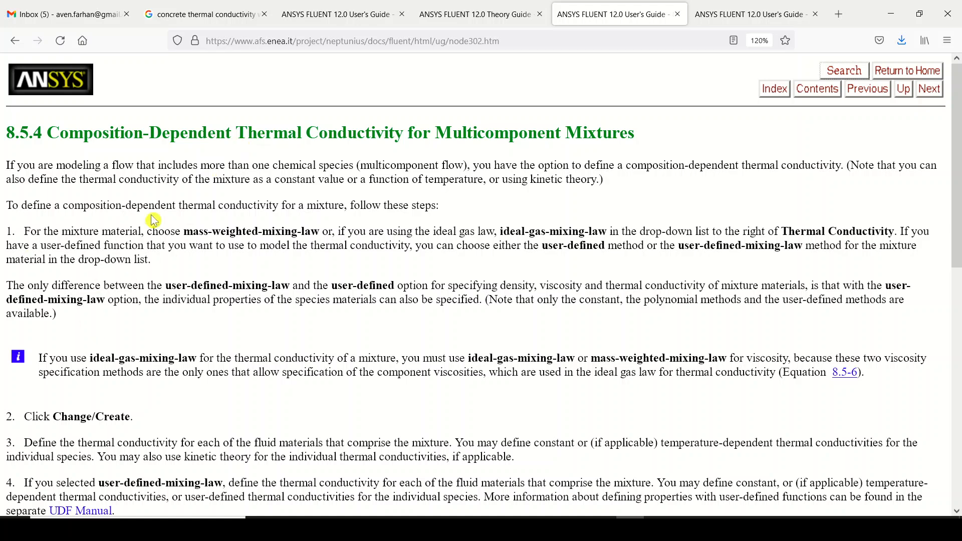
Step: Examine when to use composition-dependent thermal conductivity and how the manual distinguishes mass-weighted-mixing-law from ideal-gas-mixing-law for mixtures
left_click_drag(19, 179, 109, 181)
left_click_drag(54, 165, 472, 172)
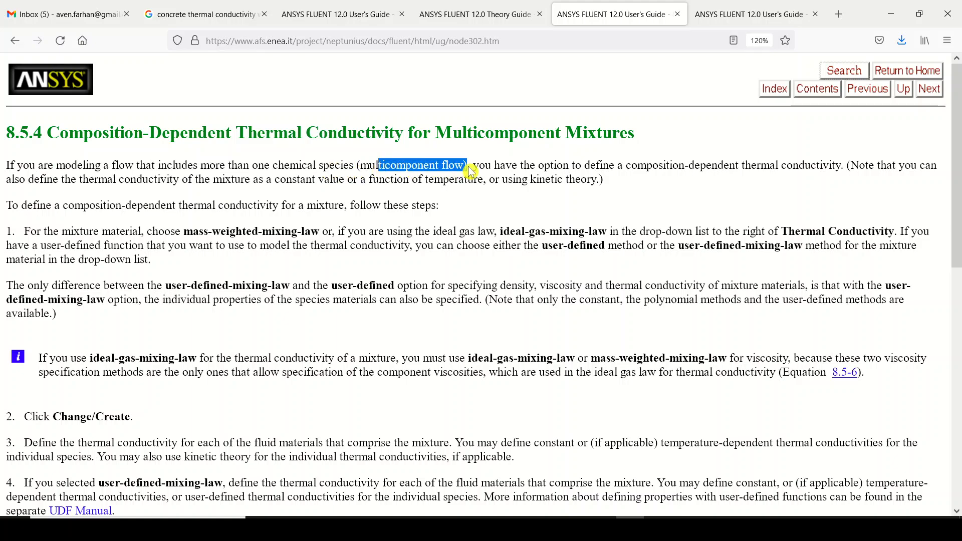
scroll(471, 172, "down", 3)
scroll(471, 172, "up", 3)
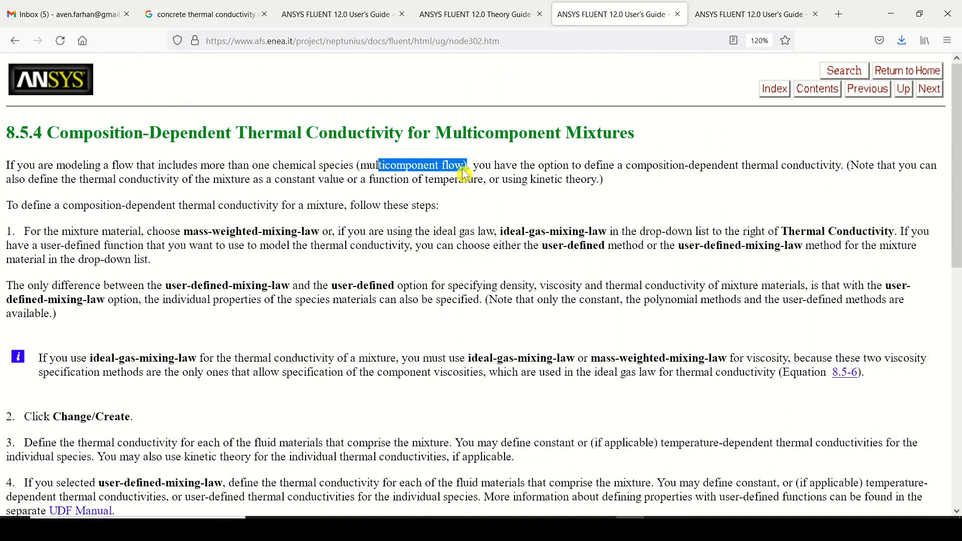
left_click_drag(479, 169, 835, 174)
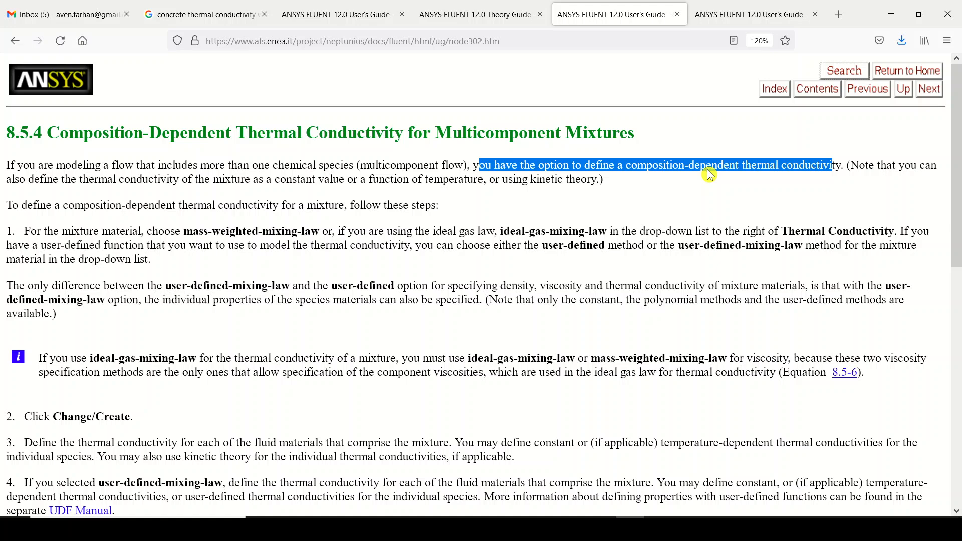
left_click_drag(40, 208, 277, 214)
left_click_drag(181, 233, 321, 236)
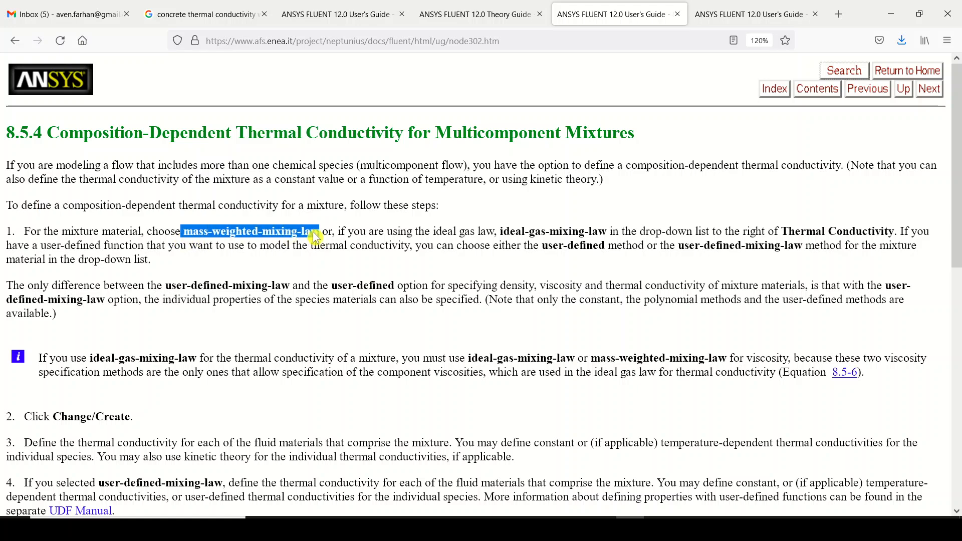
left_click_drag(495, 233, 619, 236)
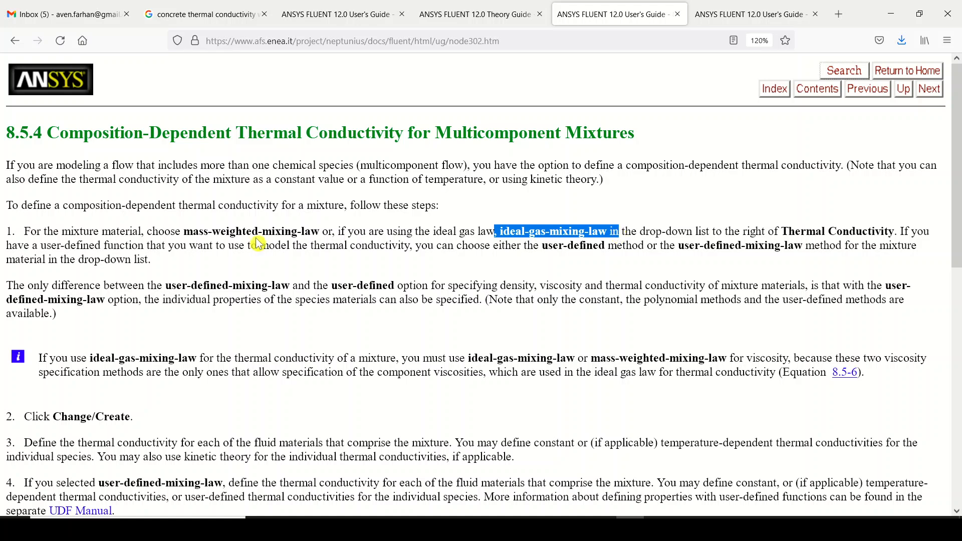
left_click_drag(182, 232, 321, 235)
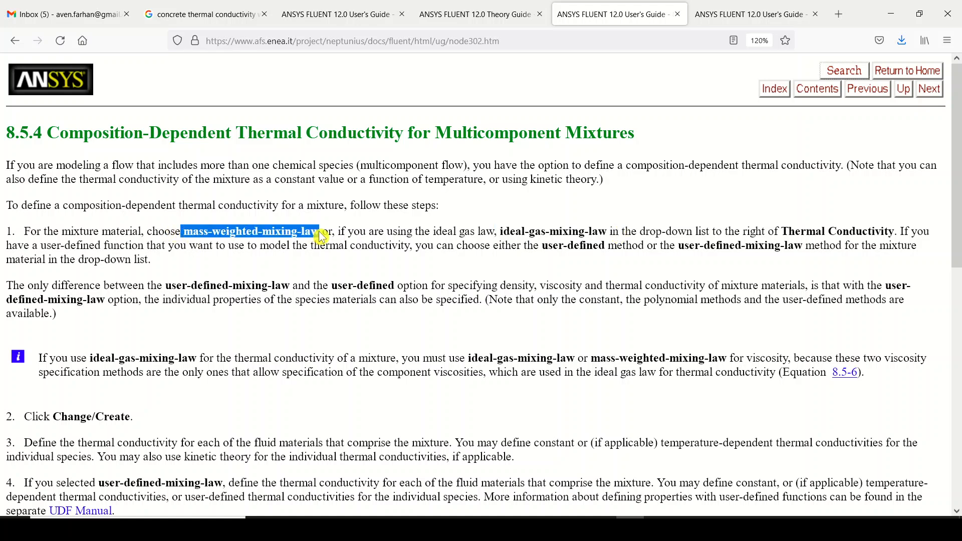
left_click_drag(497, 232, 610, 235)
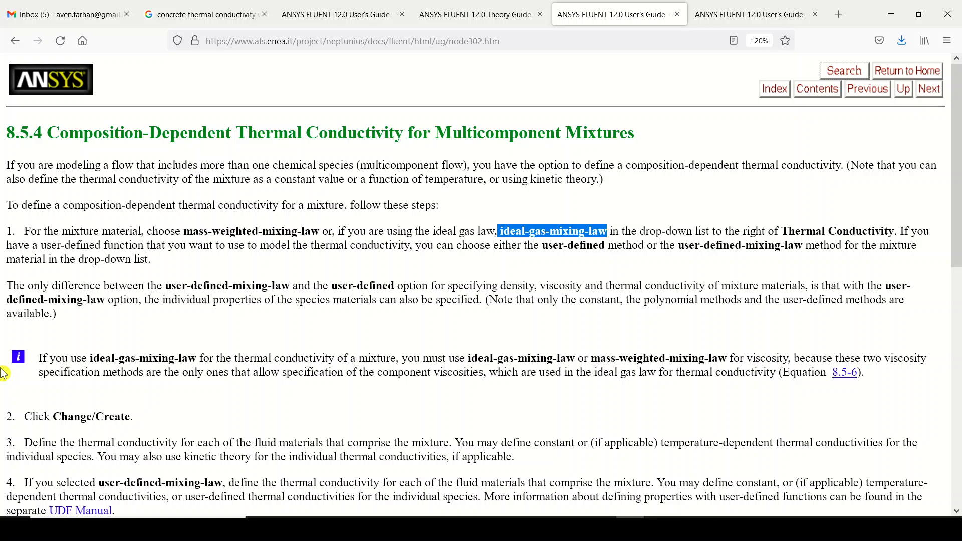
left_click_drag(184, 232, 327, 228)
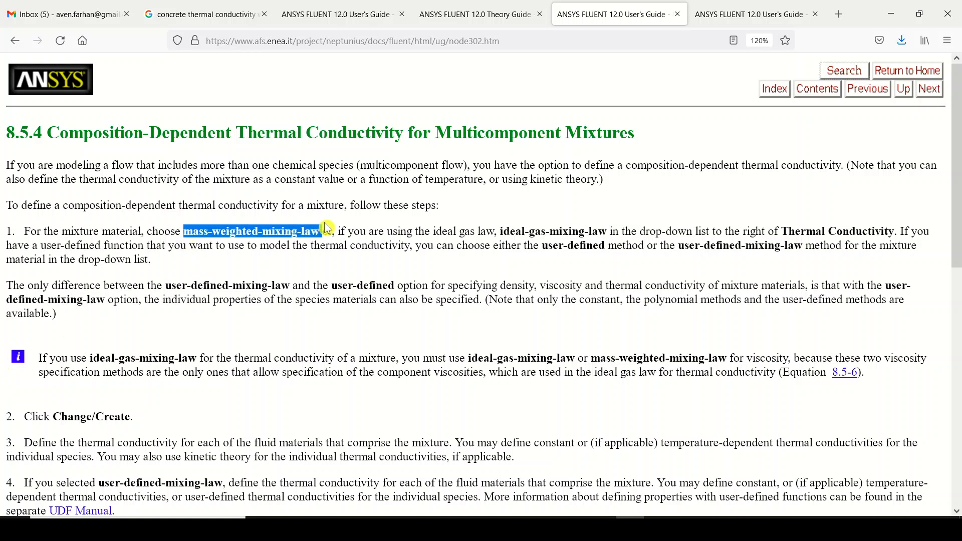
Step: Switch to Fluent, apply the mixture-template material's properties, and close the material editor
left_click(656, 527)
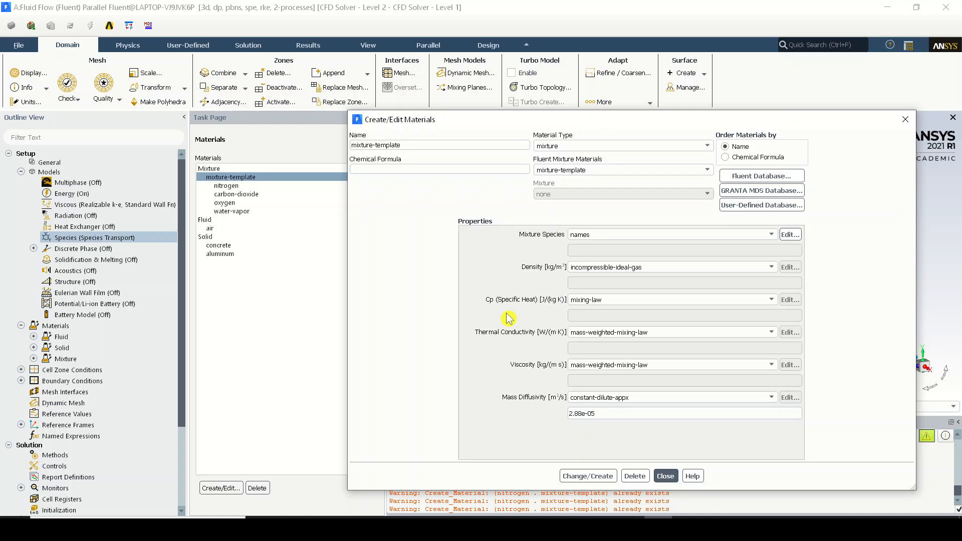
left_click(587, 476)
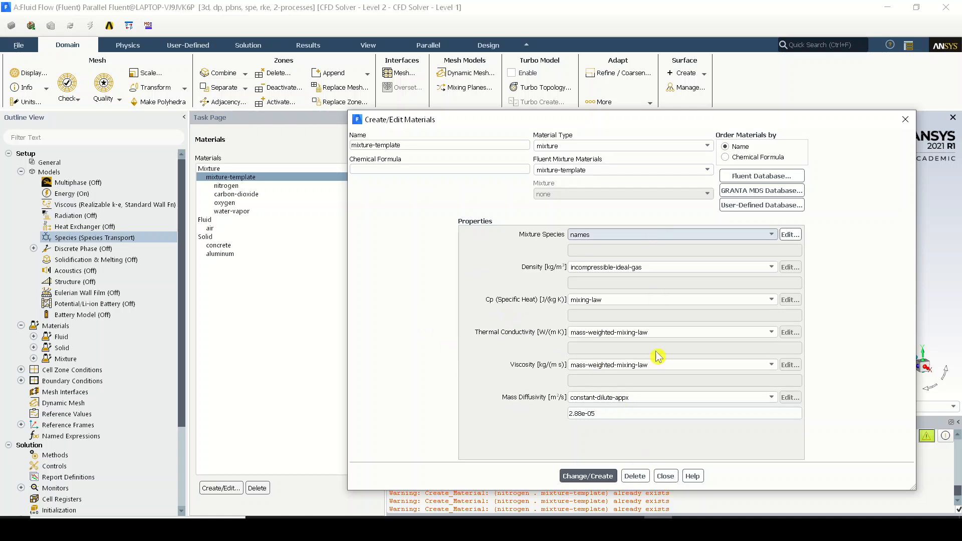
left_click(666, 477)
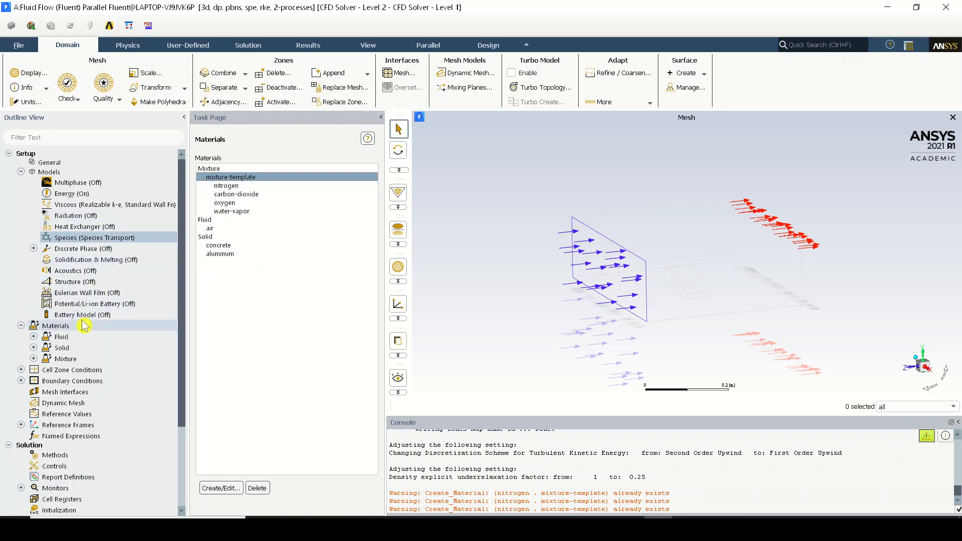
Step: Collapse the Materials and Models branches, show the boundary conditions, and group their zones by zone type
left_click(20, 326)
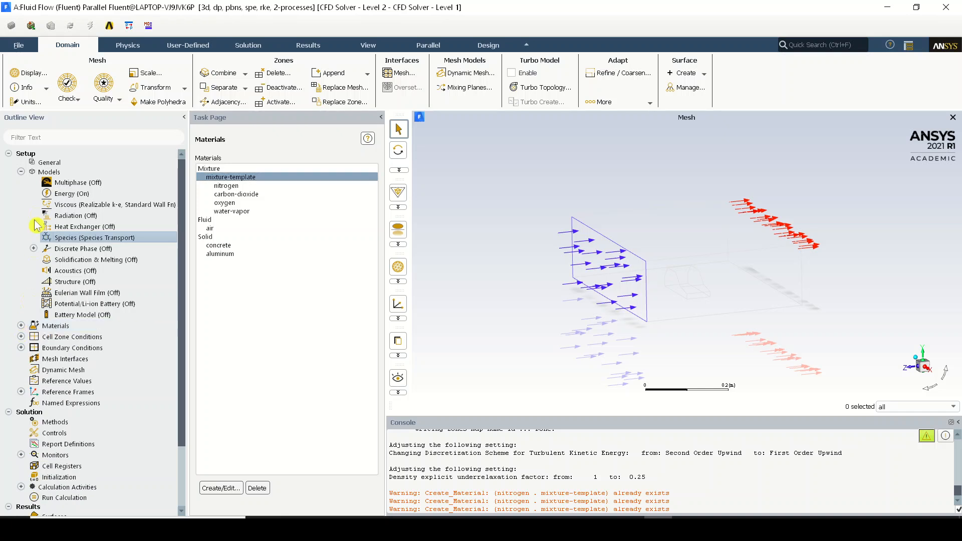
left_click(21, 173)
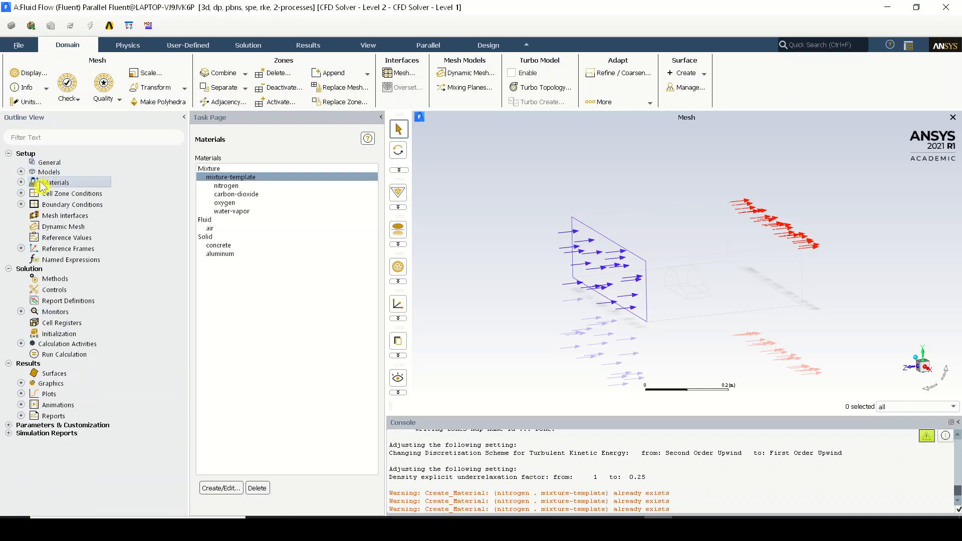
double_click(87, 206)
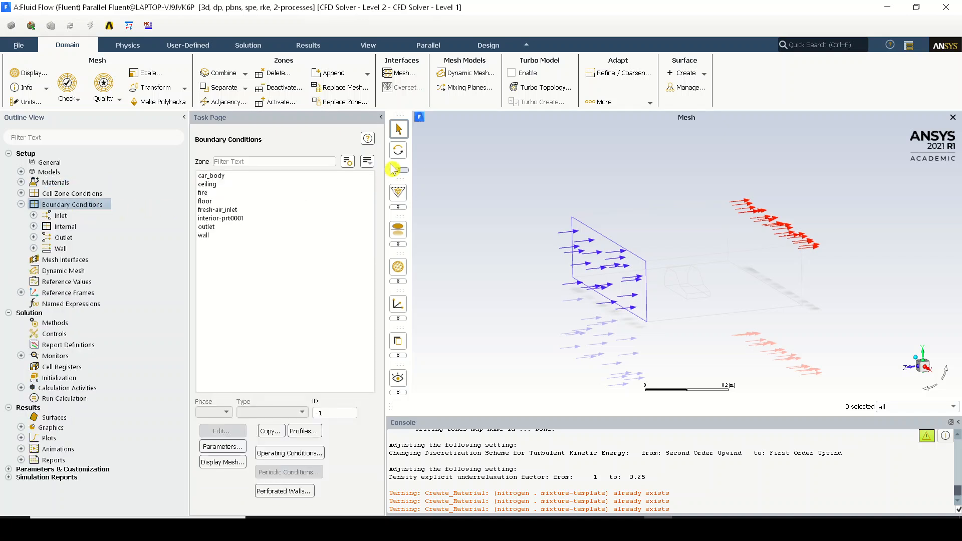
left_click(366, 163)
left_click(375, 209)
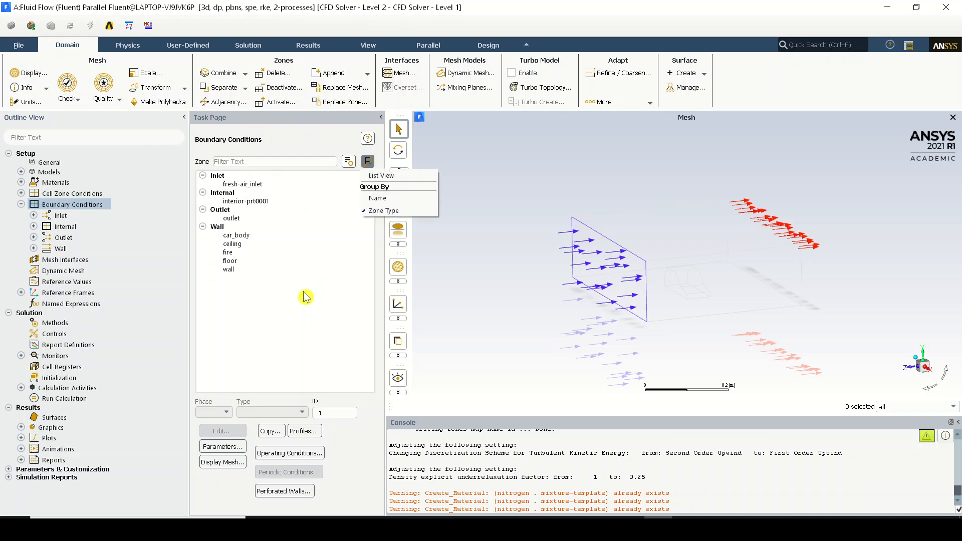
Step: Open the fresh-air_inlet velocity inlet conditions and set the velocity magnitude to 0.09 m/s
left_click(236, 270)
left_click(306, 186)
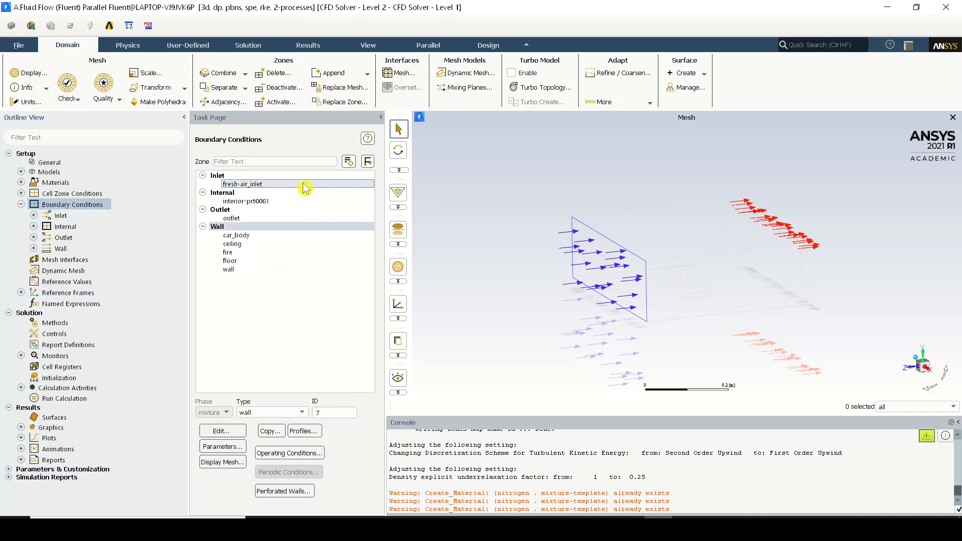
left_click_drag(657, 275, 702, 285)
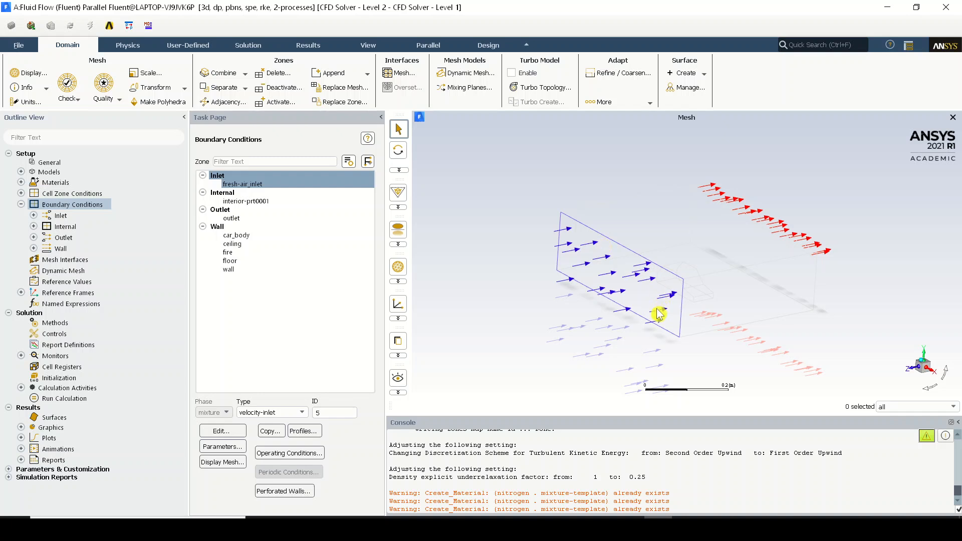
left_click_drag(657, 314, 636, 275)
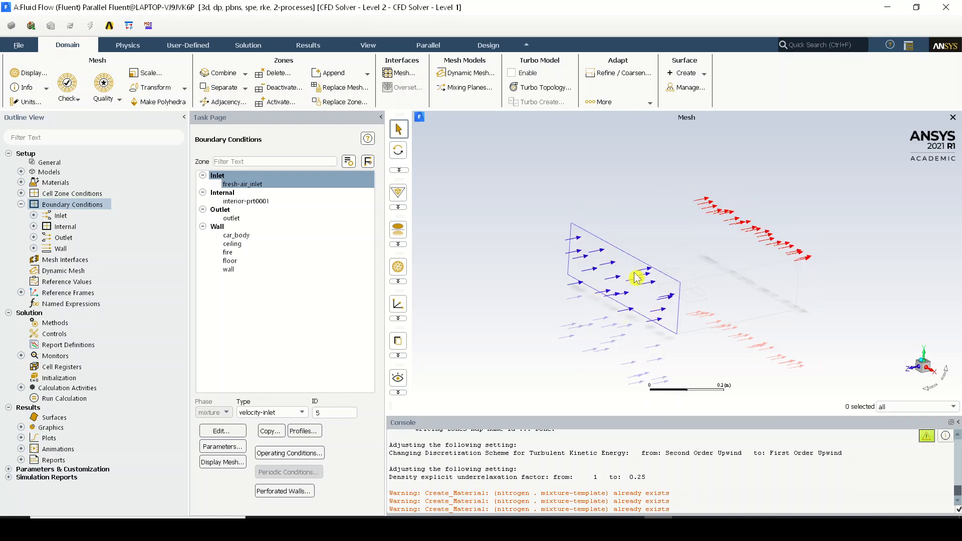
left_click(218, 431)
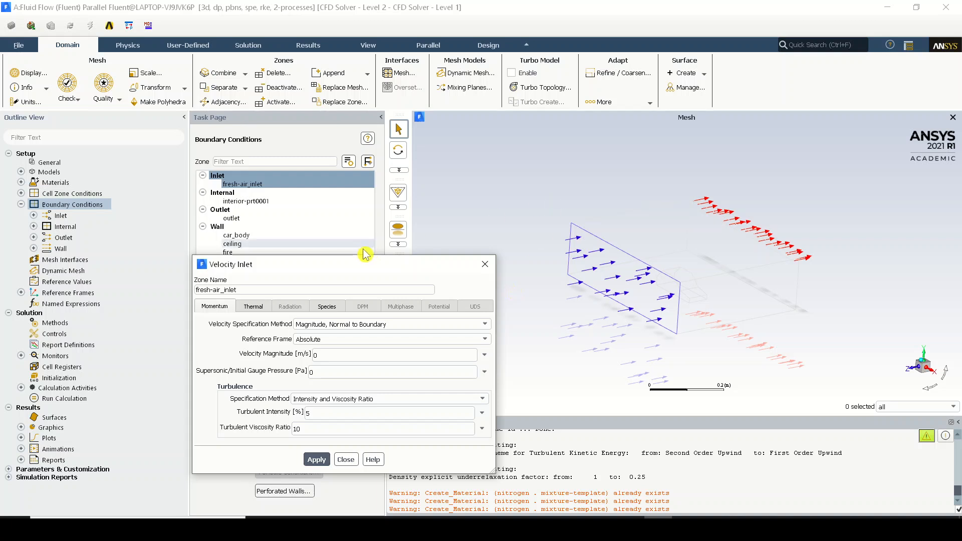
left_click_drag(355, 271, 369, 204)
left_click(360, 293)
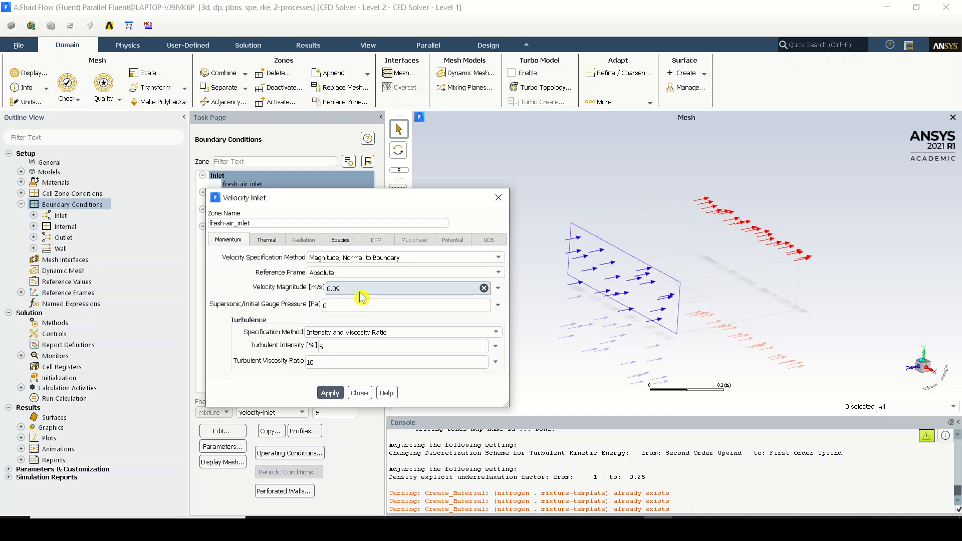
double_click(361, 295)
Step: Set the fresh-air_inlet temperature to 293 K and its o2 species mass fraction to 0.23
left_click(266, 243)
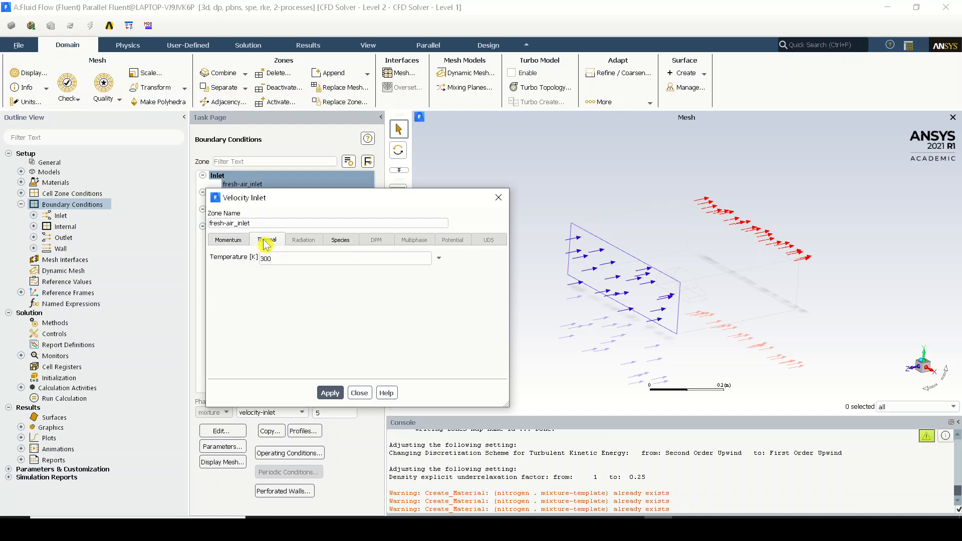
left_click_drag(281, 259, 210, 263)
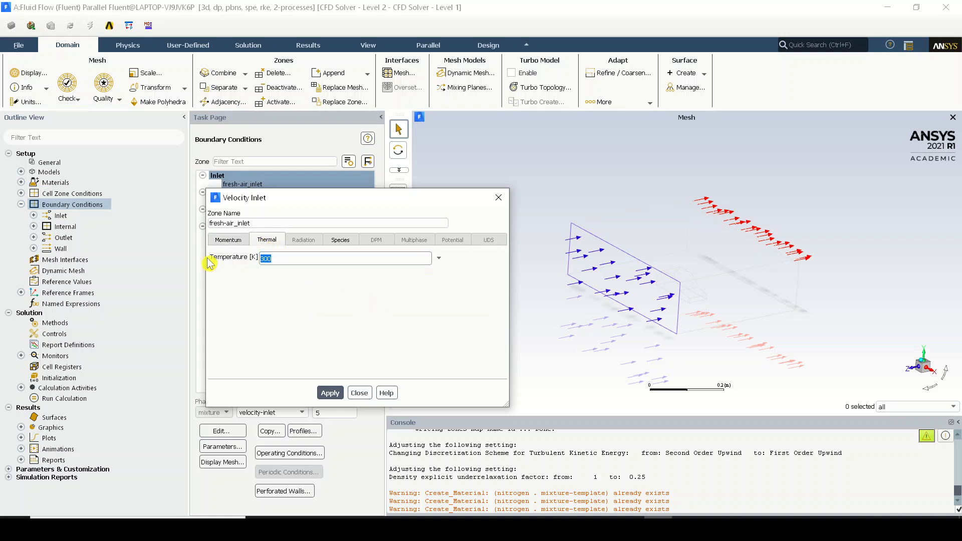
type("293")
left_click(349, 242)
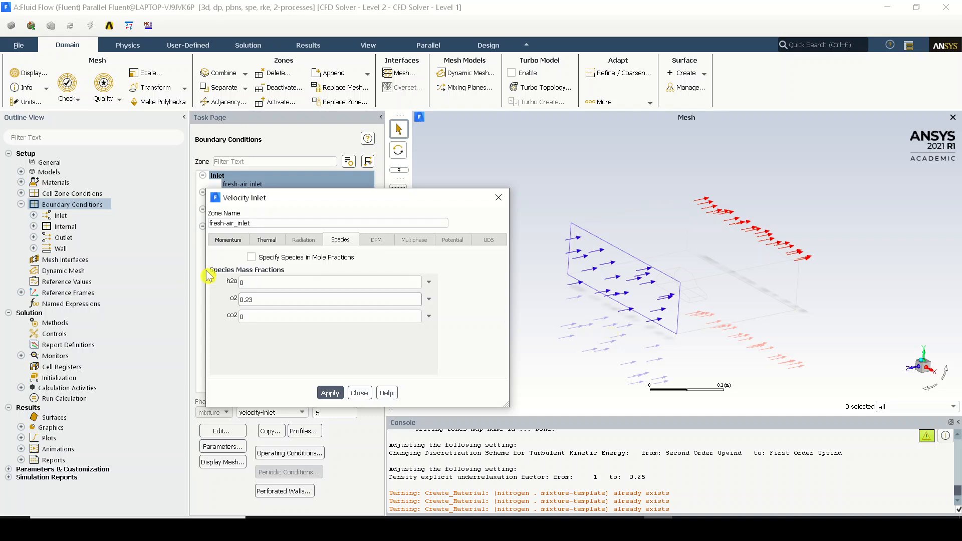
double_click(283, 303)
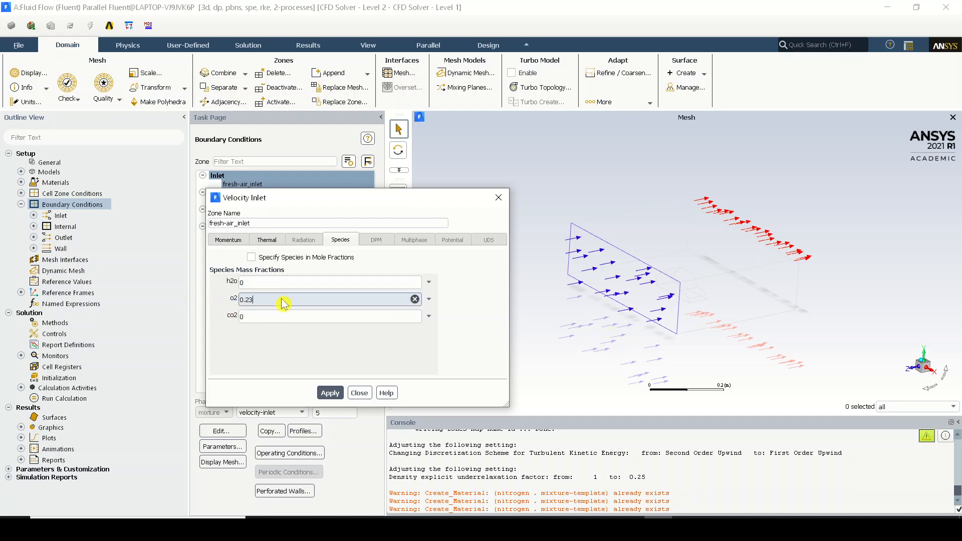
left_click(331, 396)
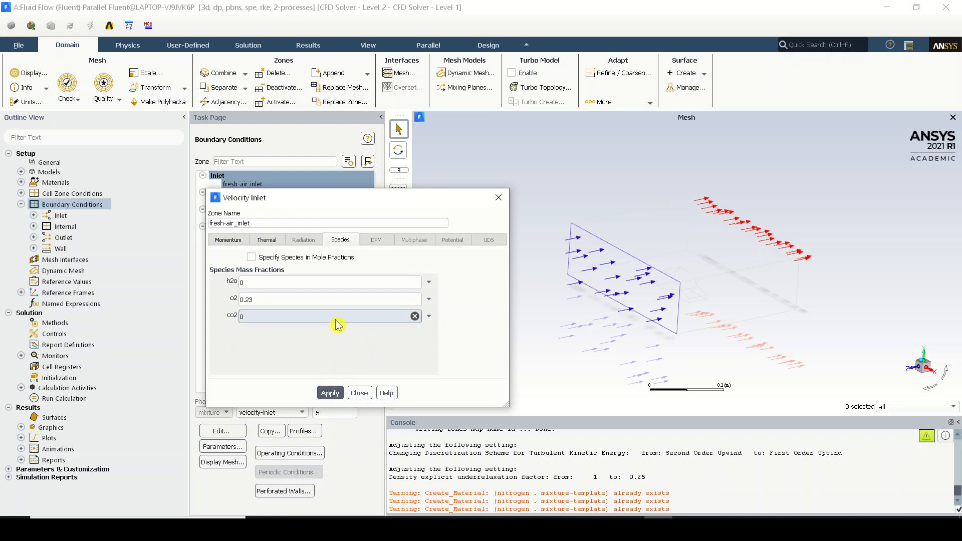
Step: Open the Windows Calculator and place its window beside the inlet's species mass fractions
key("super")
type("c")
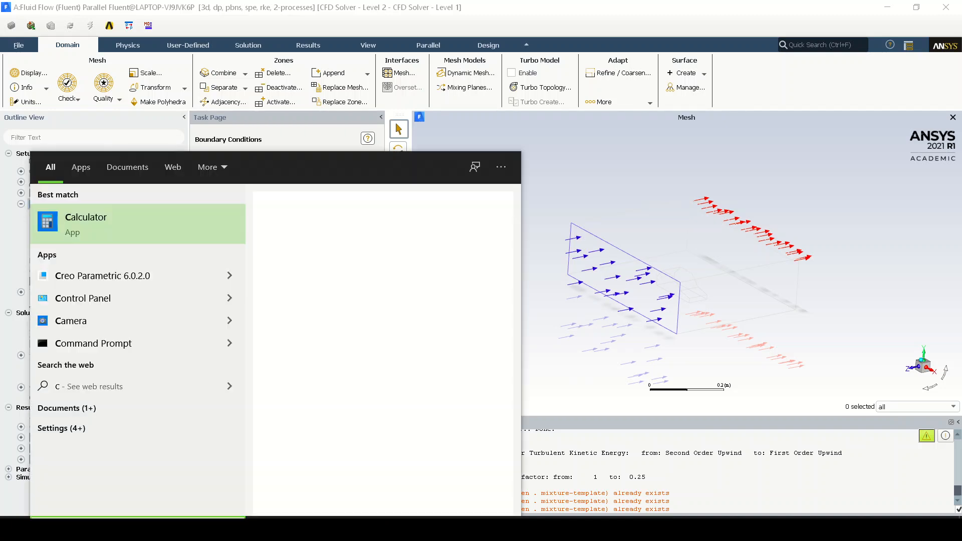
type("al")
key("Return")
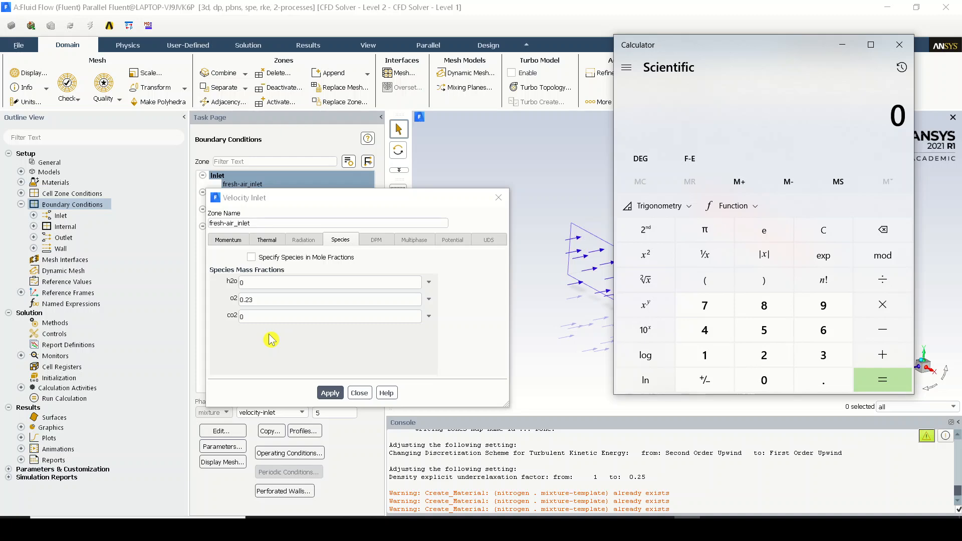
double_click(715, 43)
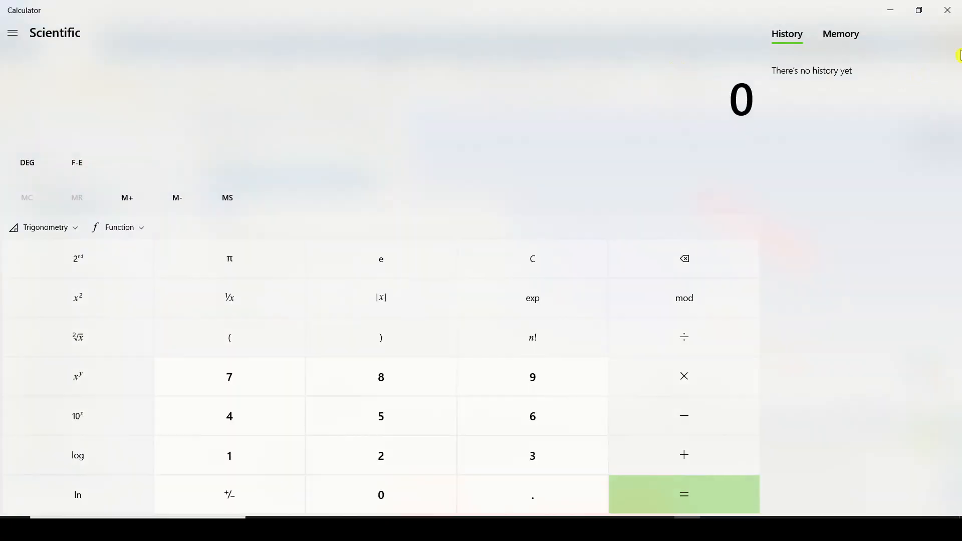
left_click(919, 10)
left_click_drag(762, 60, 727, 117)
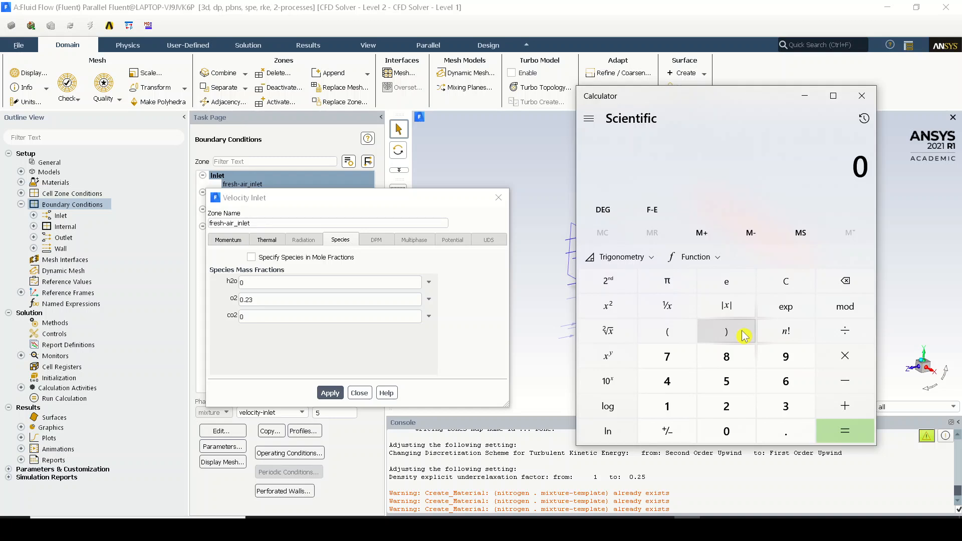
Step: Calculate the mass fraction remaining beside oxygen as 1 - 0.23
type("1")
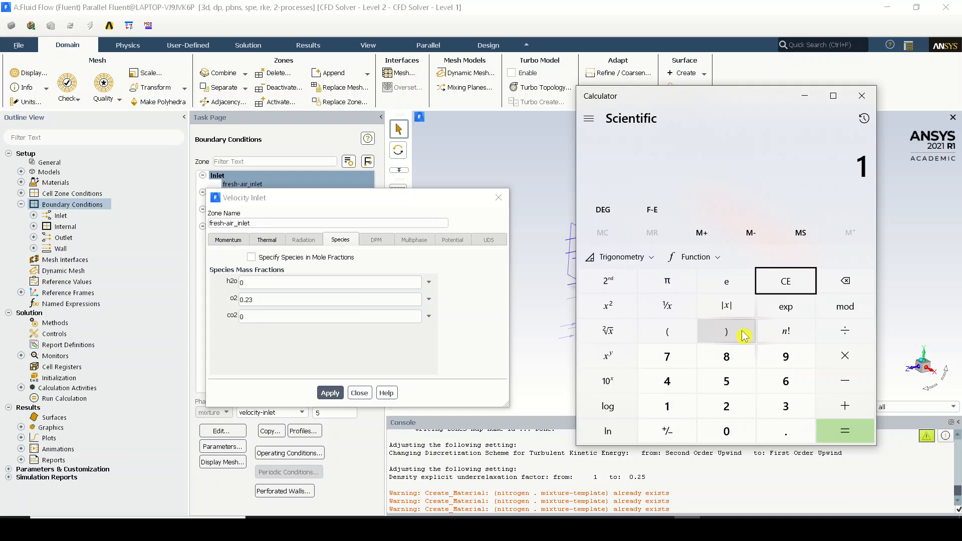
left_click_drag(256, 301, 226, 299)
left_click(687, 526)
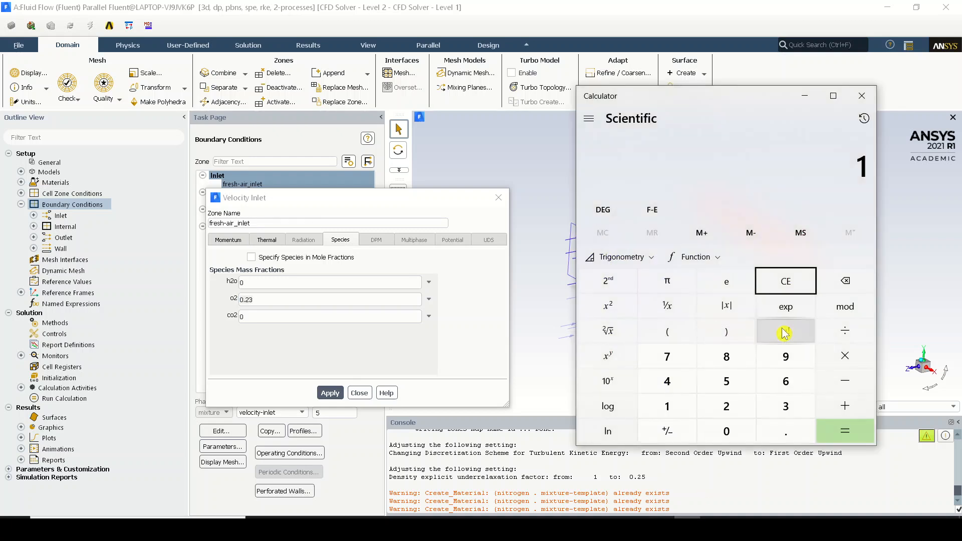
type("-0.23")
key("Return")
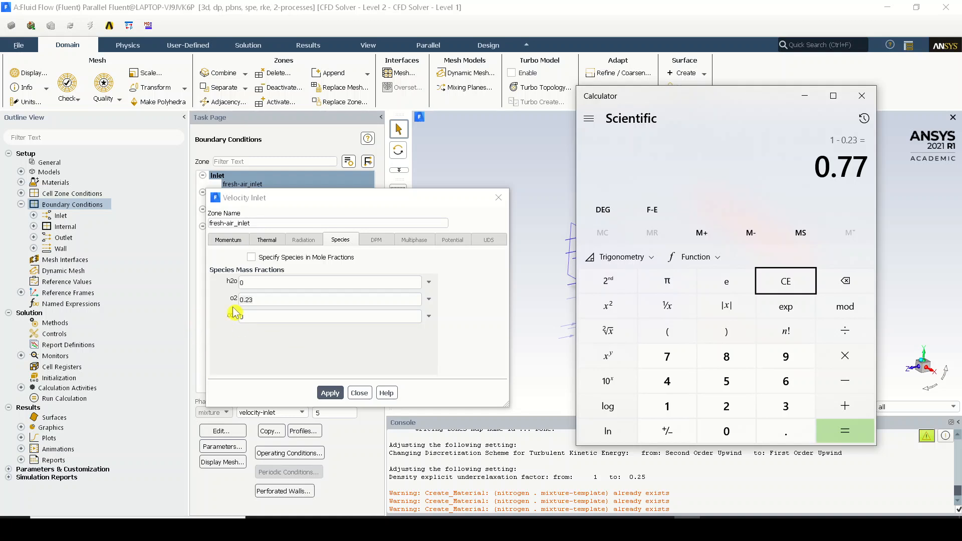
Step: Minimize the calculator, then apply the fresh-air_inlet boundary conditions and close their dialog
left_click(261, 304)
left_click_drag(729, 98, 719, 109)
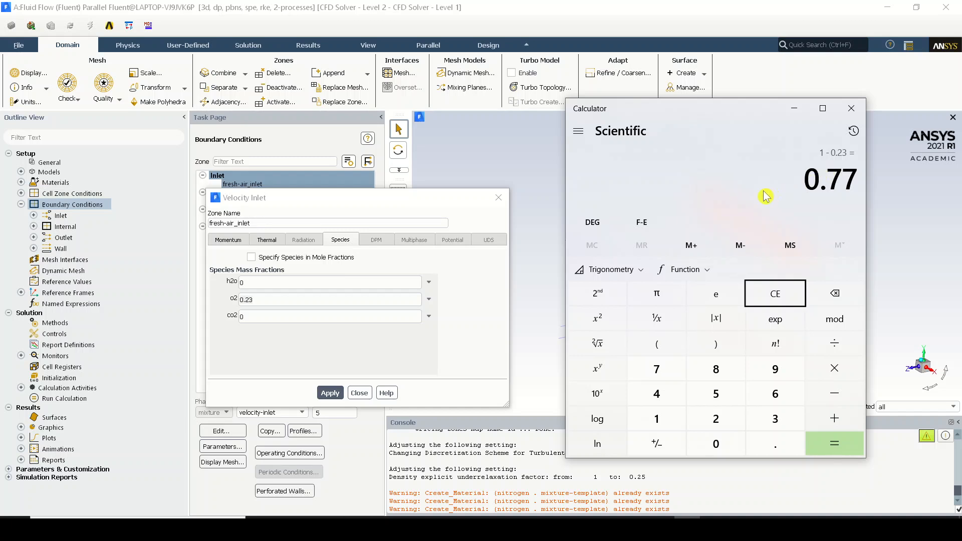
left_click(792, 113)
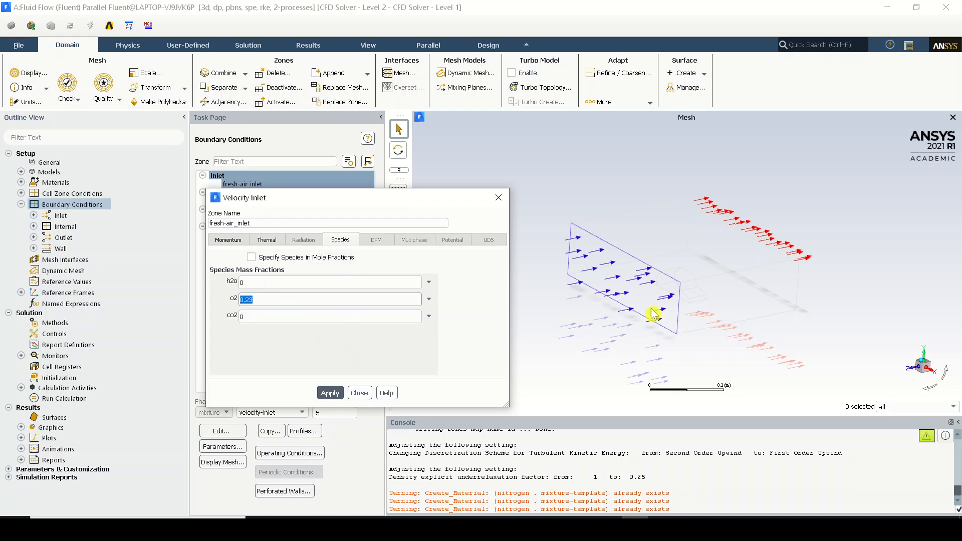
left_click(326, 395)
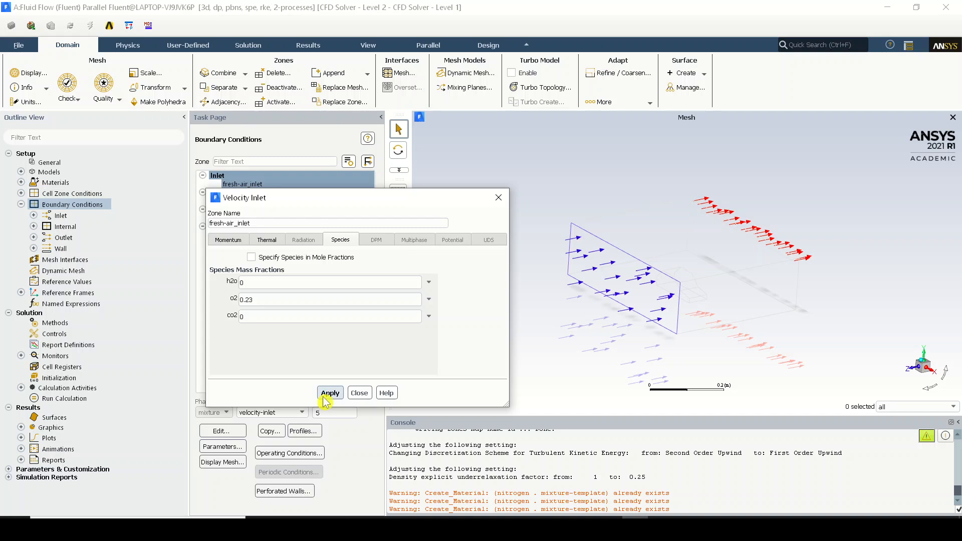
left_click(359, 394)
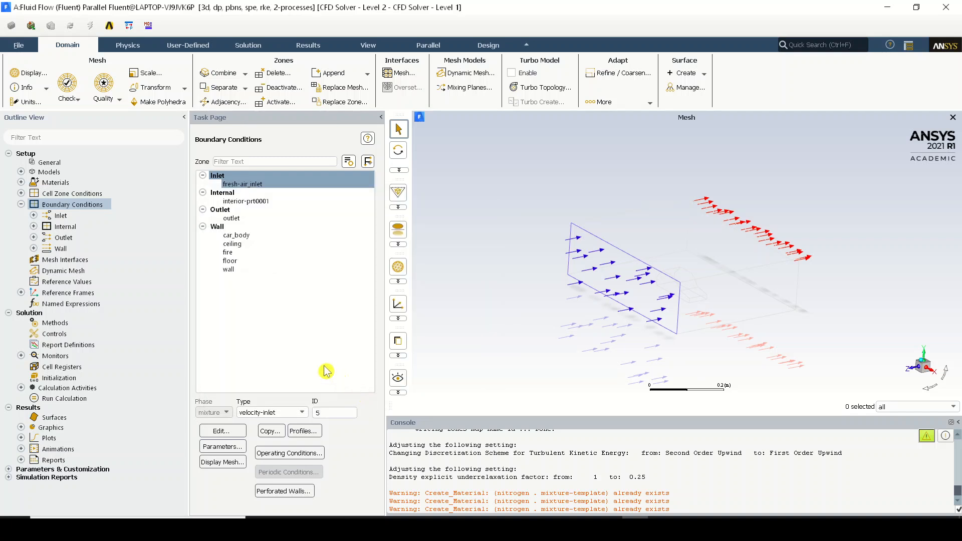
Step: Open the outlet zone's pressure outlet conditions and set the backflow o2 mass fraction to 0.23
left_click(255, 210)
left_click(257, 220)
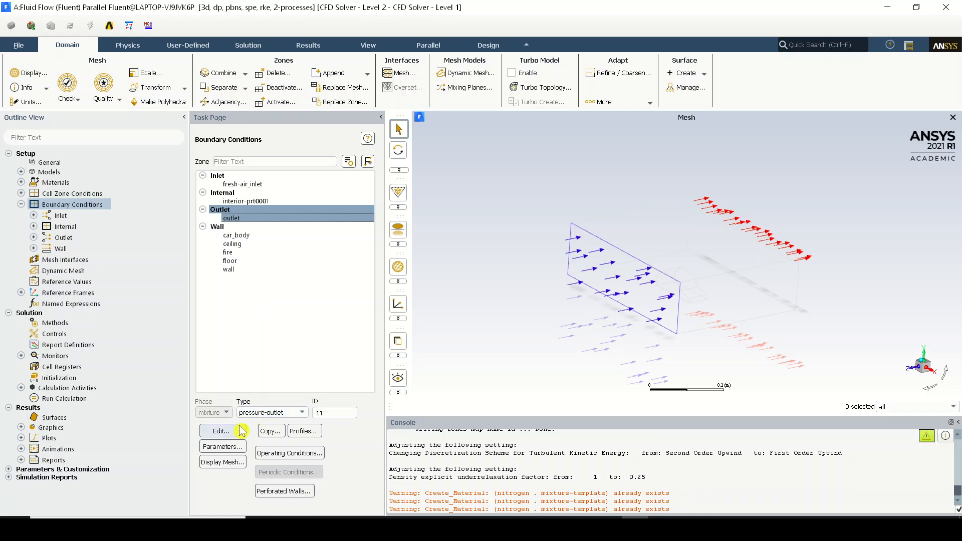
left_click(222, 431)
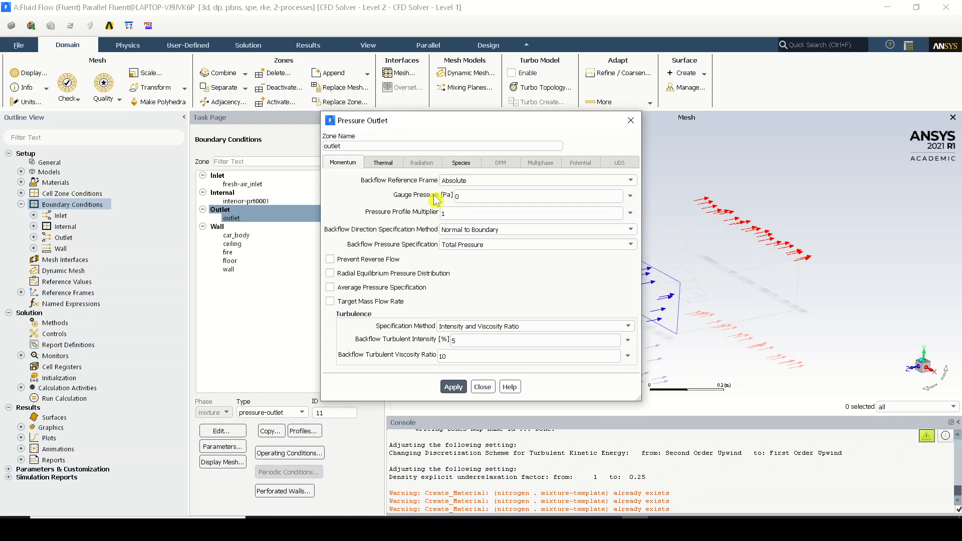
left_click(383, 163)
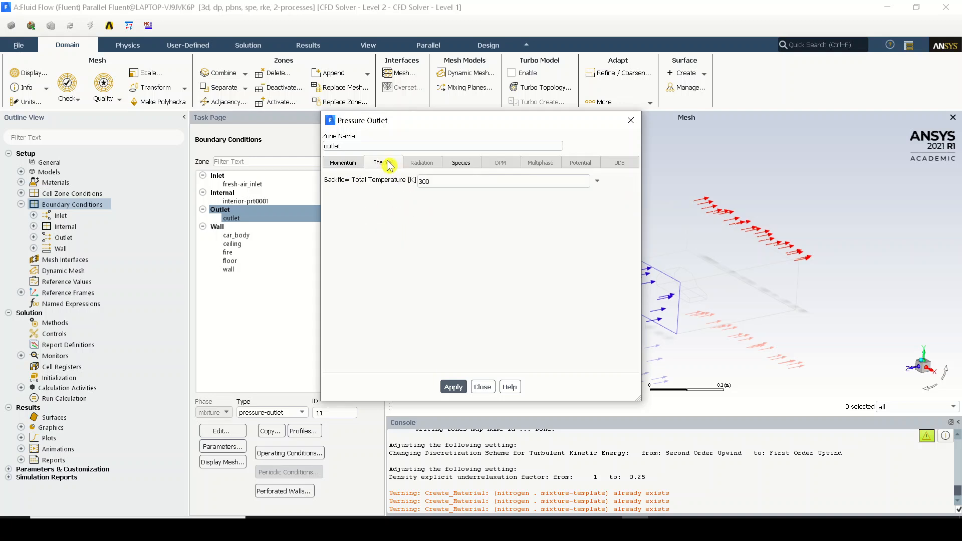
left_click(461, 163)
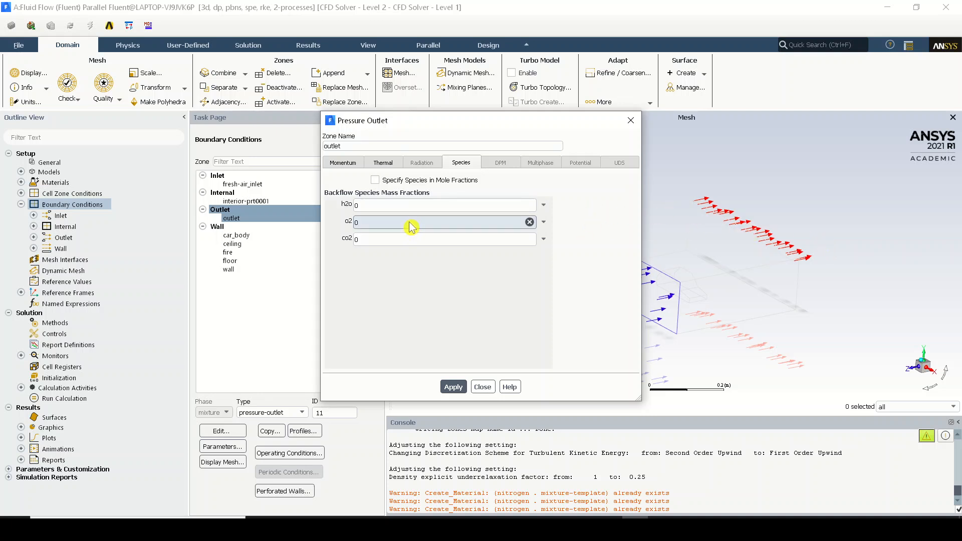
type(".23")
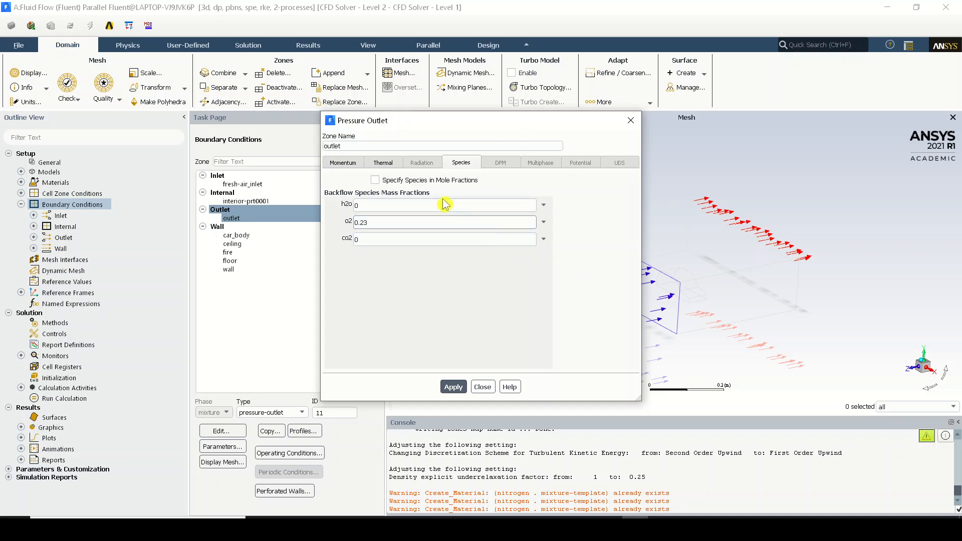
Step: Set the outlet's backflow total temperature to 293 K
left_click(386, 165)
double_click(430, 182)
type("293.")
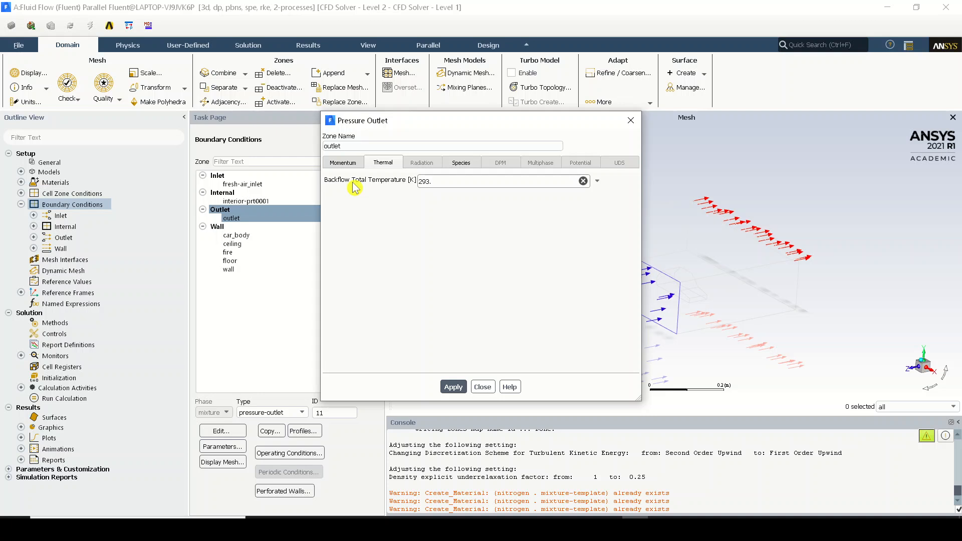
Step: Check the temperature set at fresh-air_inlet, reapply its conditions, and close the velocity inlet dialog
double_click(278, 184)
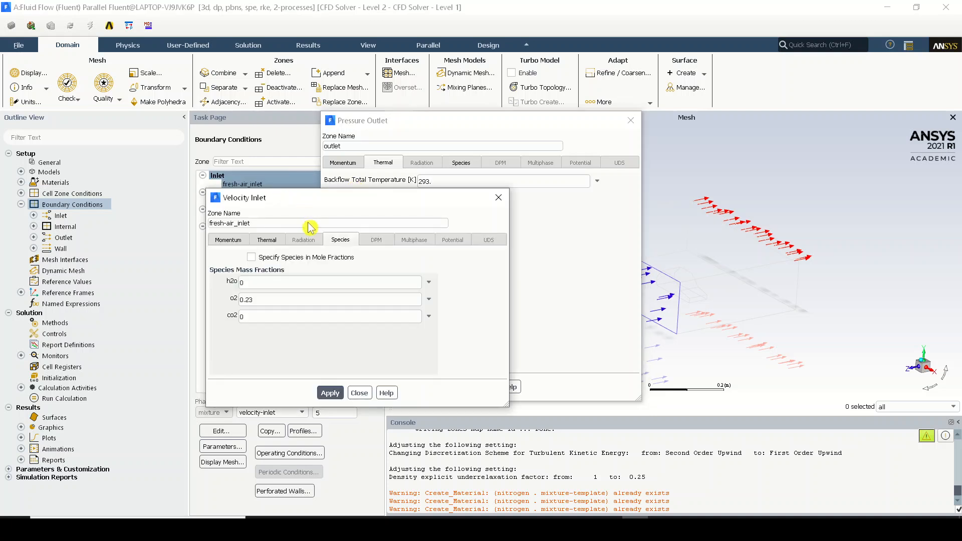
left_click(275, 240)
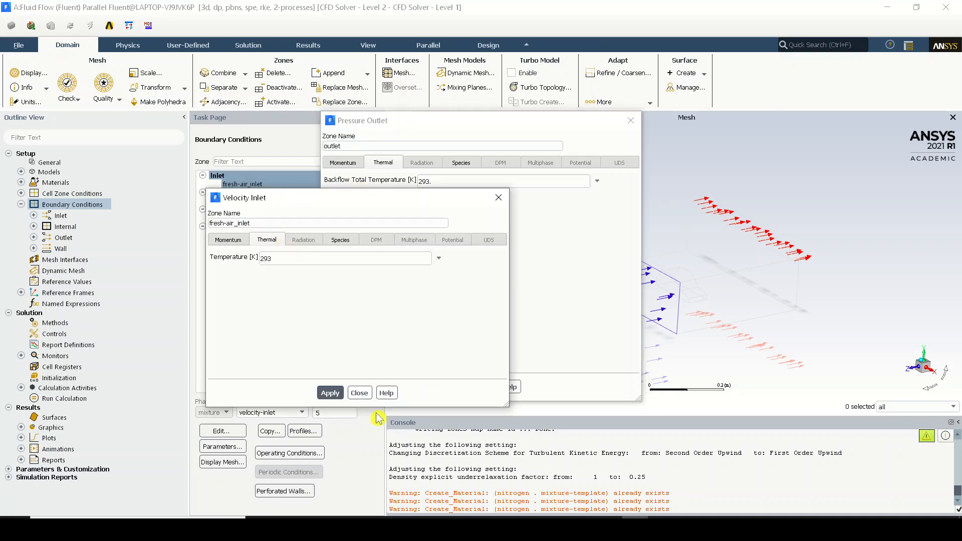
left_click(332, 397)
left_click(361, 393)
Step: Correct the outlet's backflow total temperature entry to 293, review its species and momentum settings, and close the dialog
left_click(448, 183)
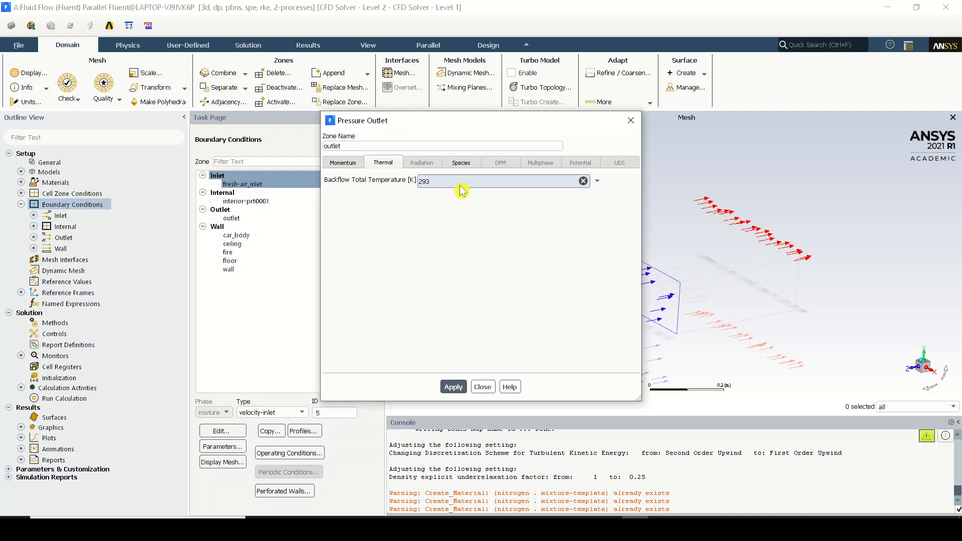
left_click(461, 163)
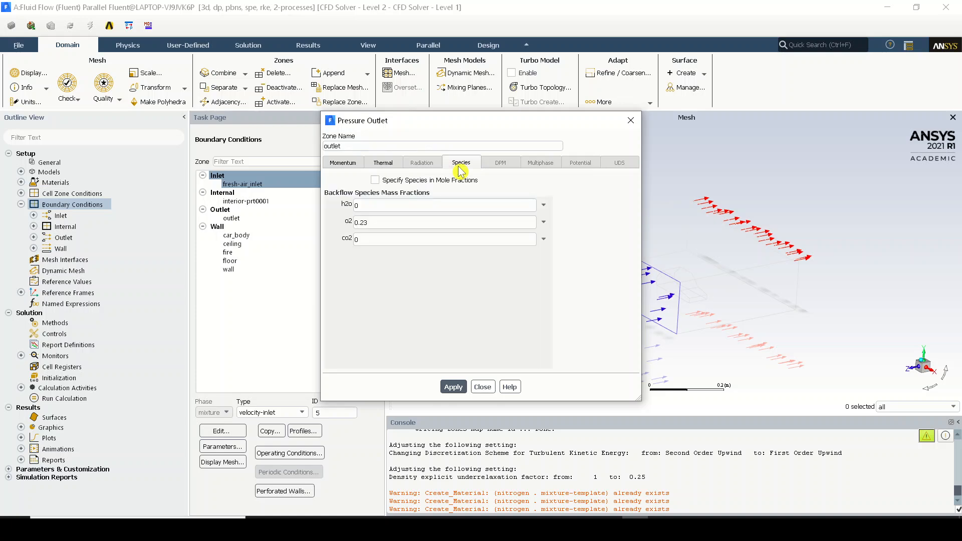
left_click(344, 164)
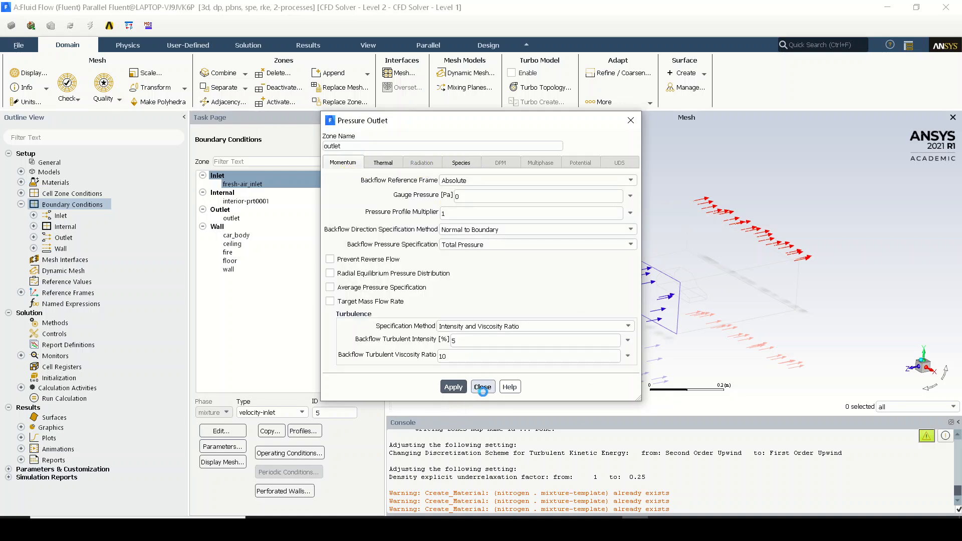
left_click(484, 387)
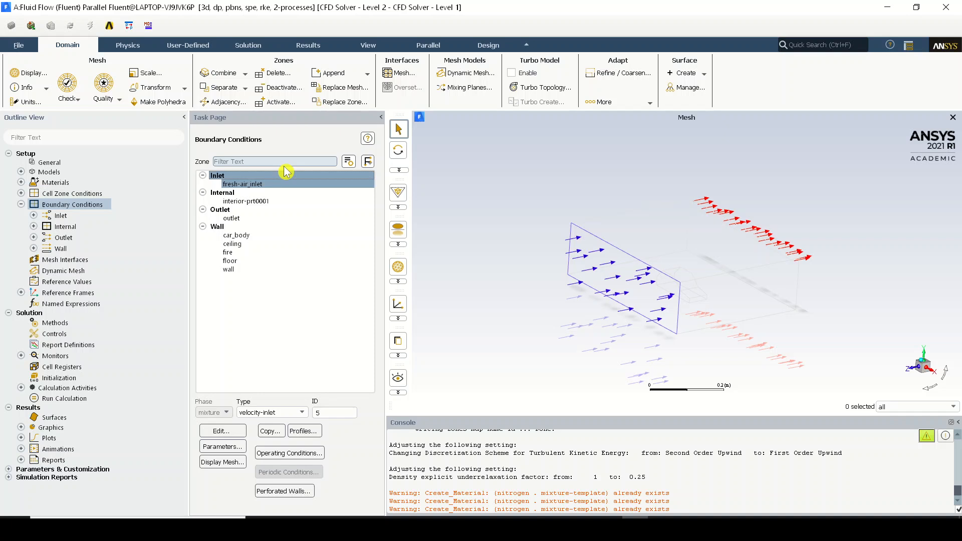
Step: Change the boundary type of the fire zone from wall to mass-flow-inlet
left_click(266, 175)
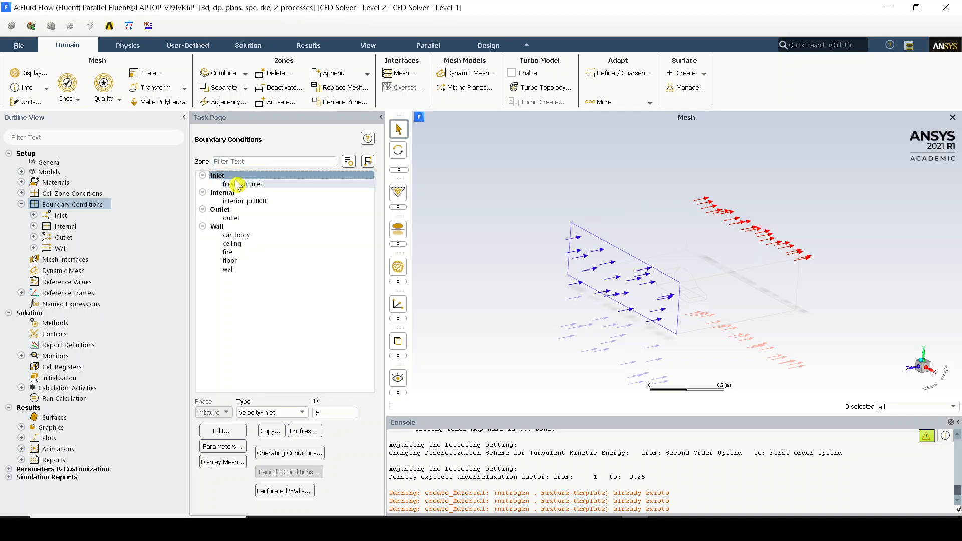
left_click(240, 245)
left_click(248, 254)
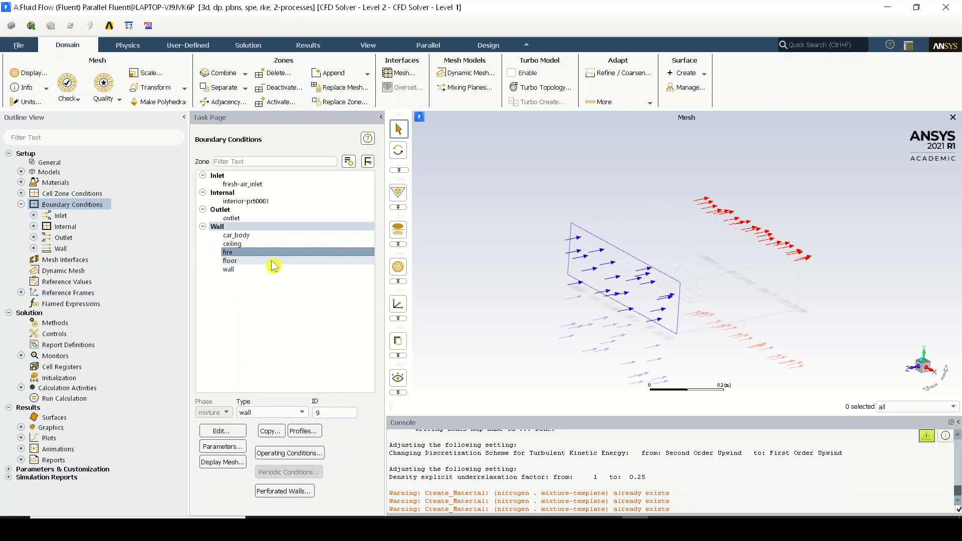
left_click(255, 255)
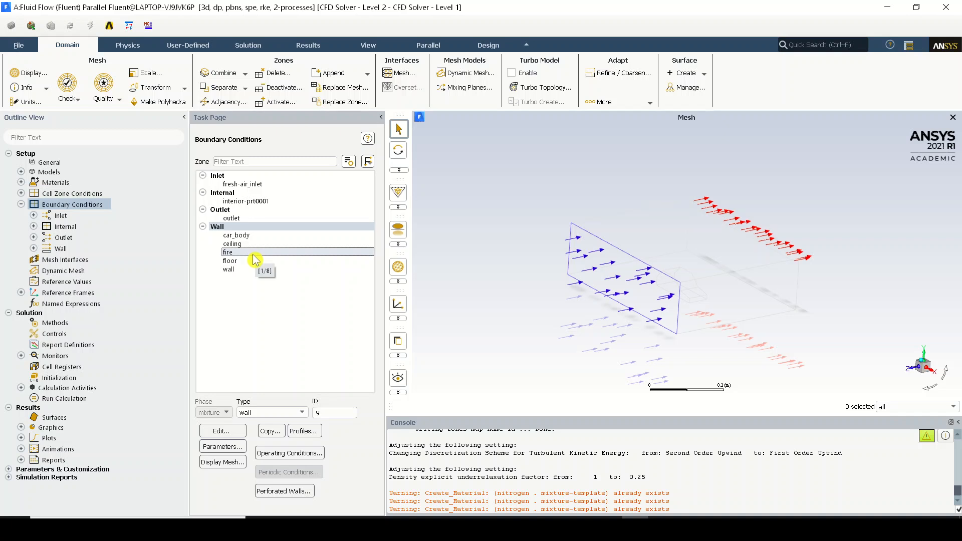
left_click(254, 253)
left_click(291, 412)
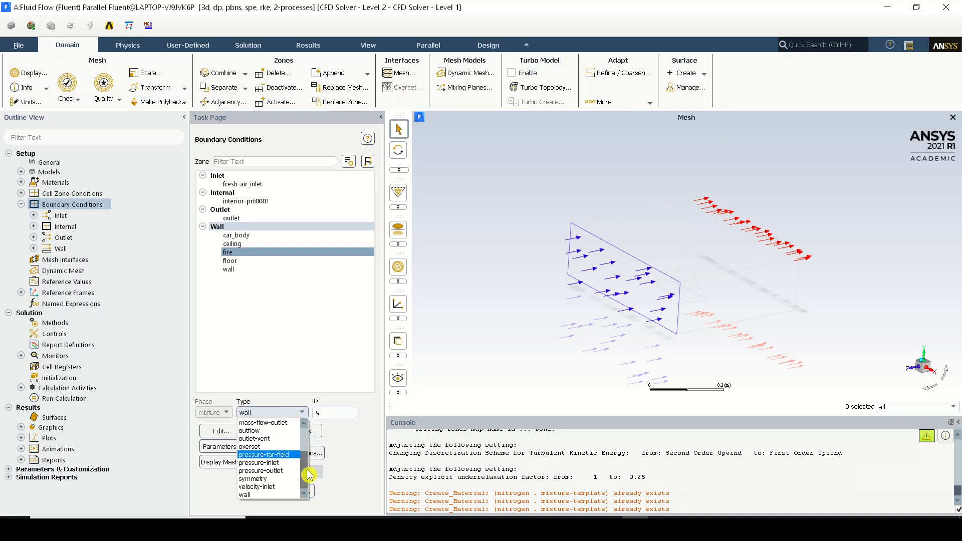
scroll(301, 451, "up", 2)
left_click(275, 462)
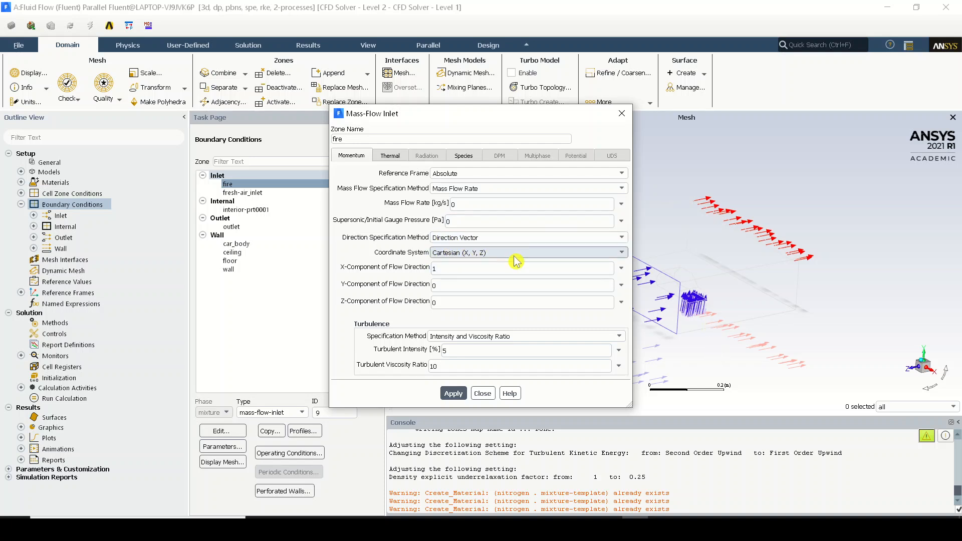
Step: Set the fire inlet's flow direction to Normal to Boundary and its mass flow rate to 0.001 kg/s
left_click(511, 237)
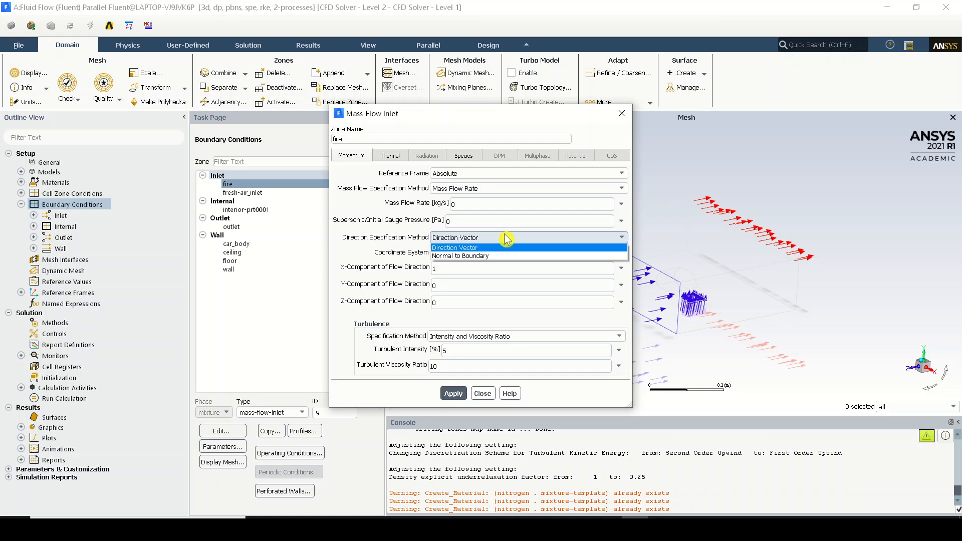
left_click(495, 256)
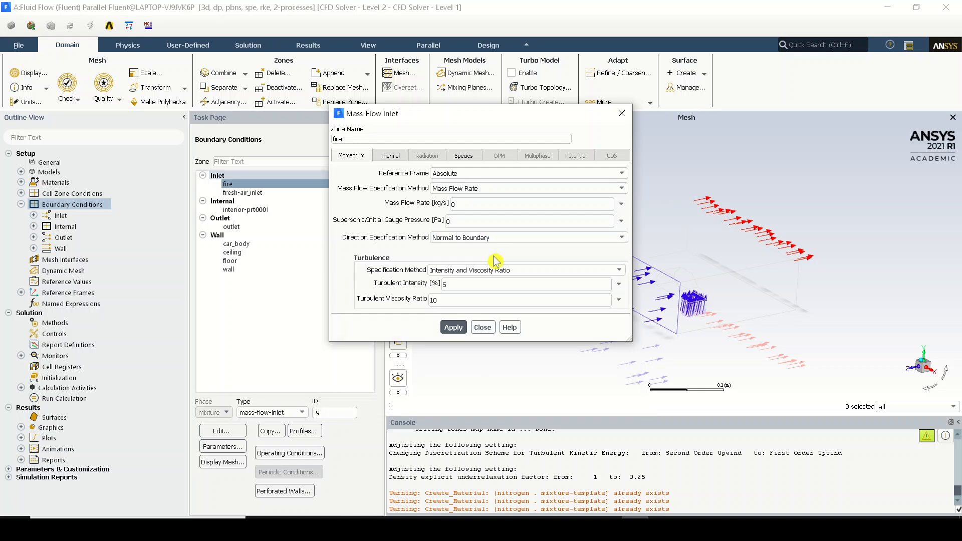
double_click(453, 204)
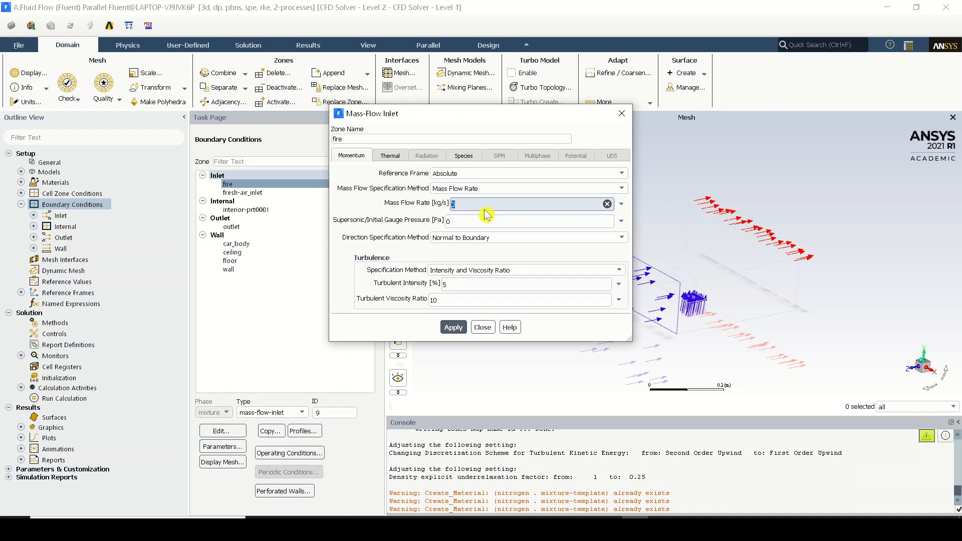
type("0.001")
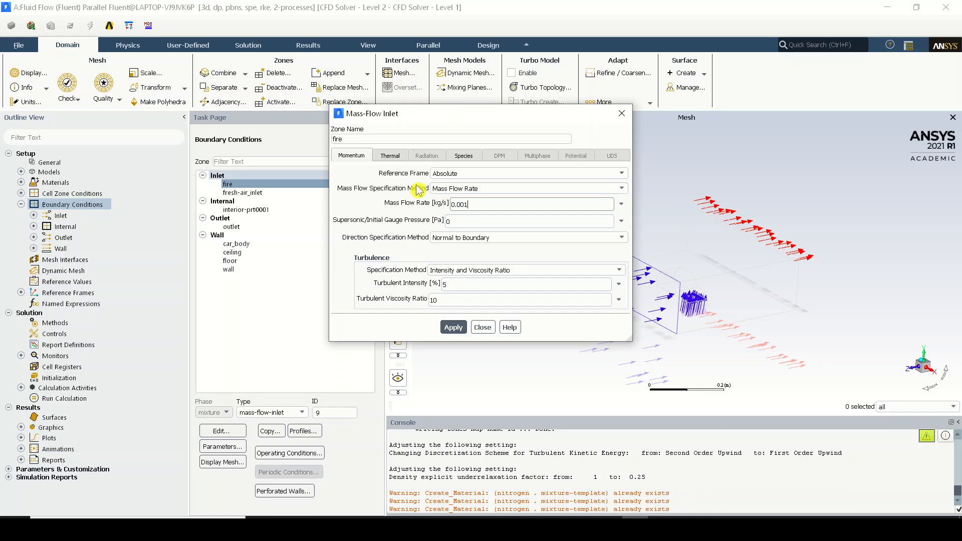
Step: Set the fire inlet's total temperature to 1200 K
left_click(396, 159)
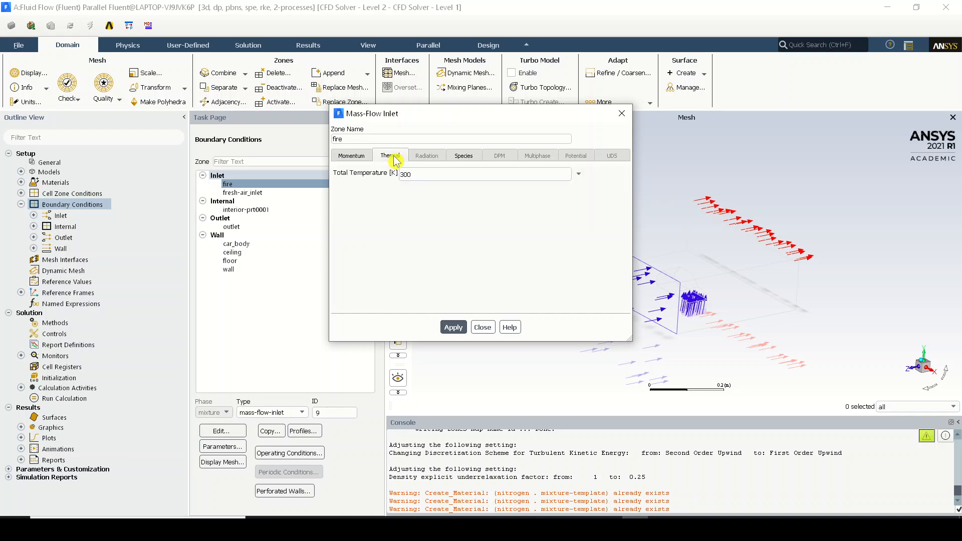
double_click(403, 175)
type("1200")
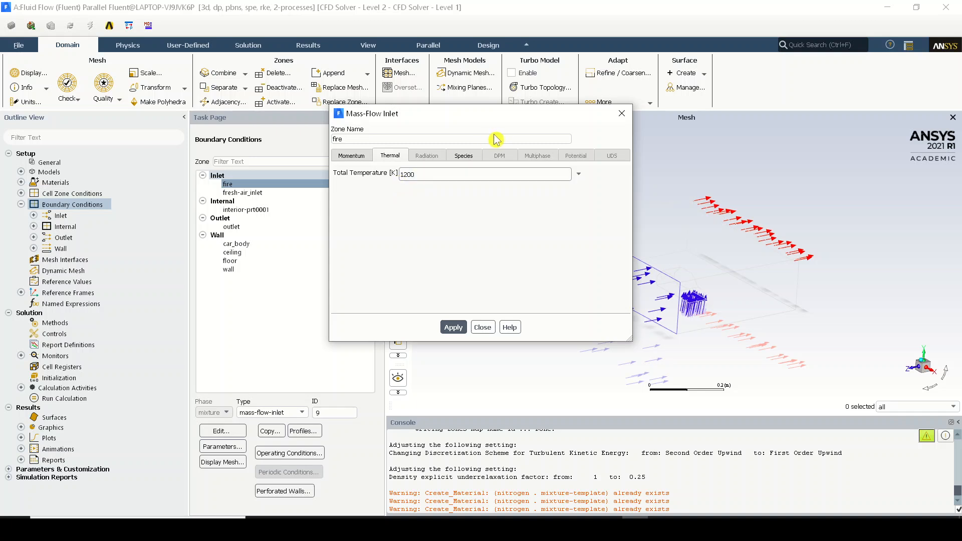
Step: Enter species mass fractions of 0.65 for h2o and 0.35 for co2 at the fire inlet
left_click(468, 157)
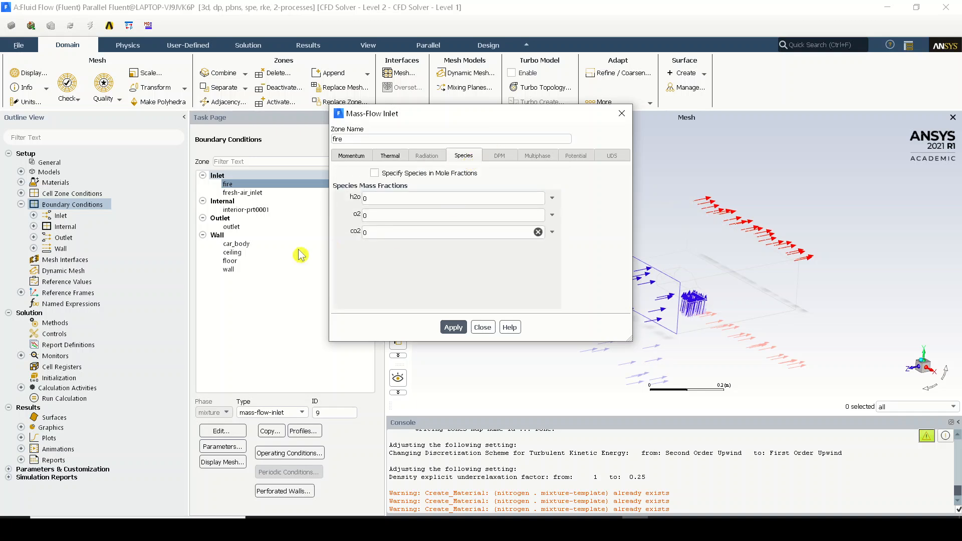
left_click(423, 201)
type(".65")
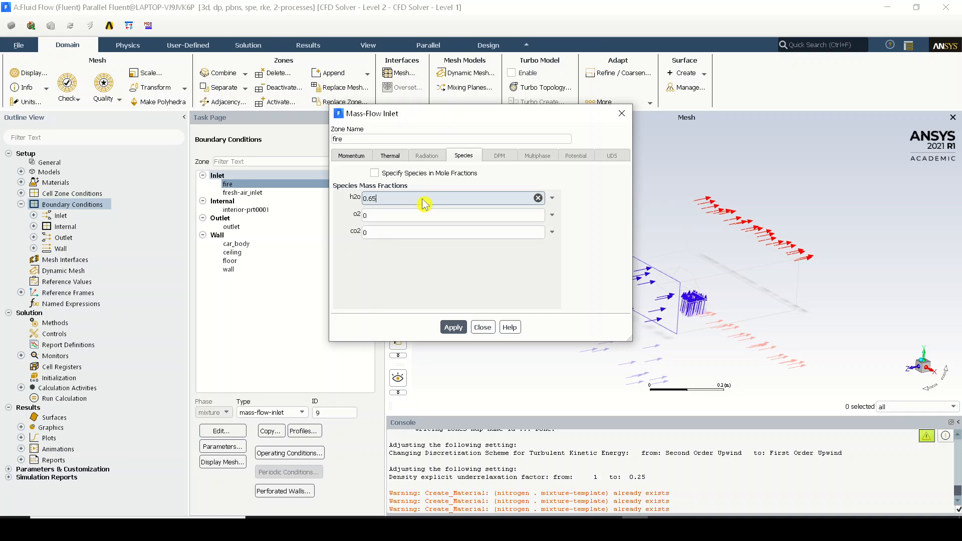
left_click(384, 238)
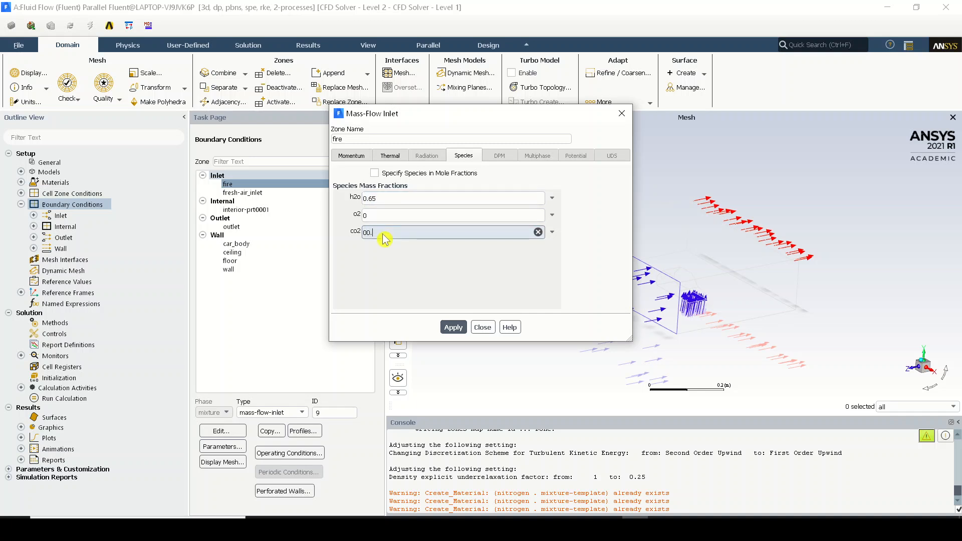
type("0.35")
key("BackSpace")
key("BackSpace")
key("BackSpace")
type(".35")
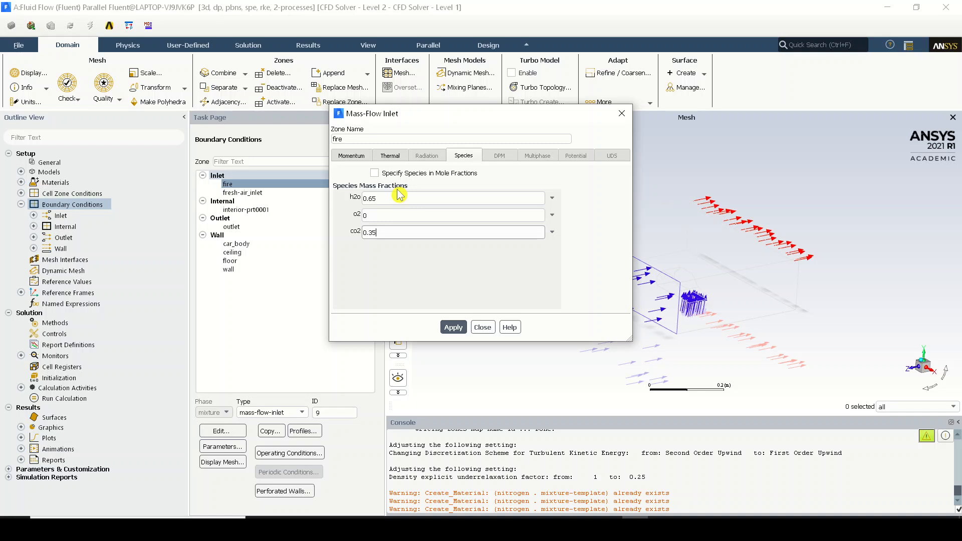
Step: Specify the fire inlet's species in mole fractions, with co2 at 0.35 and h2o at 0.65
left_click(394, 173)
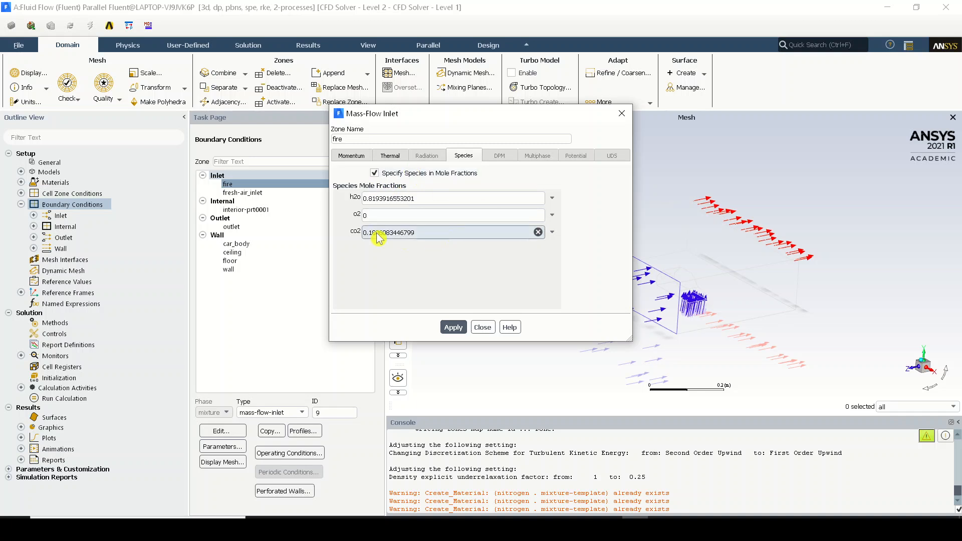
left_click_drag(435, 233, 308, 231)
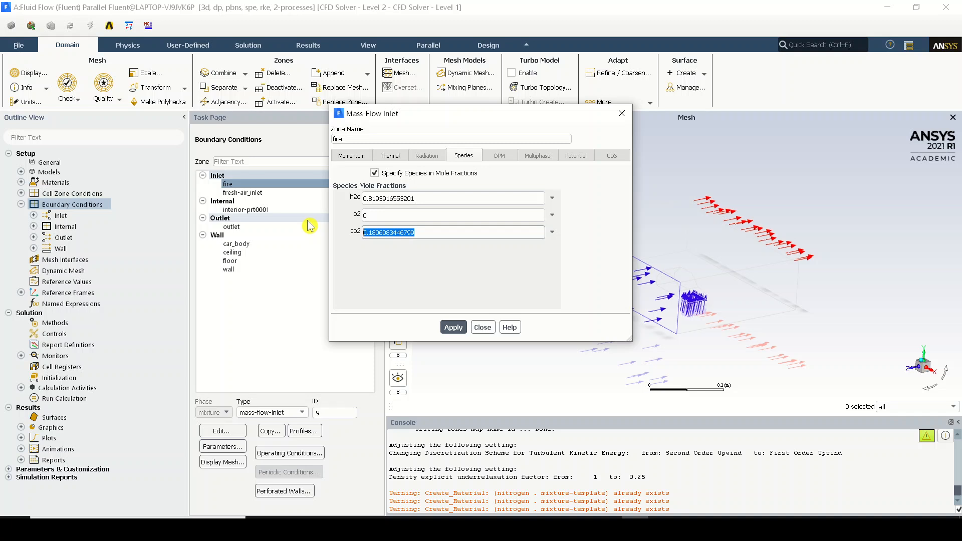
type("0.35")
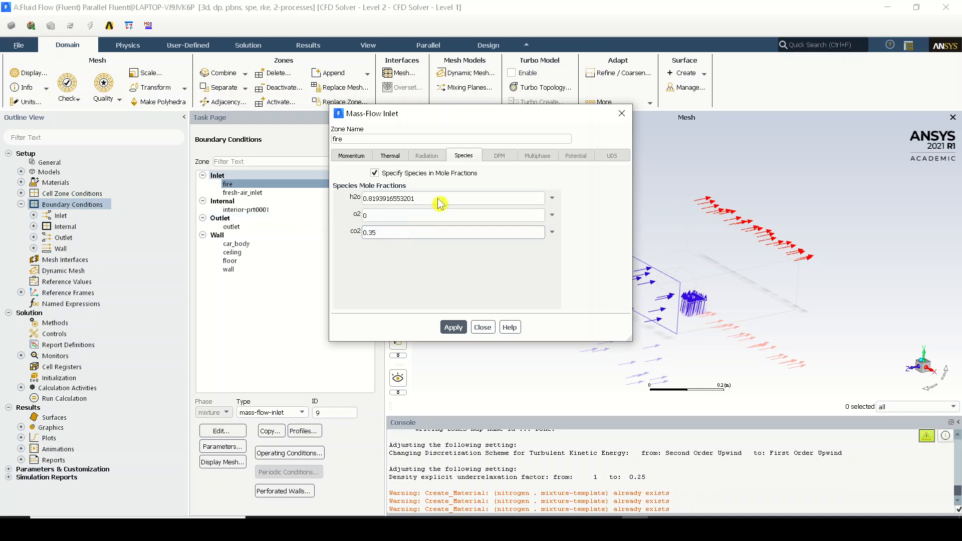
left_click_drag(439, 198, 281, 200)
type("0.65")
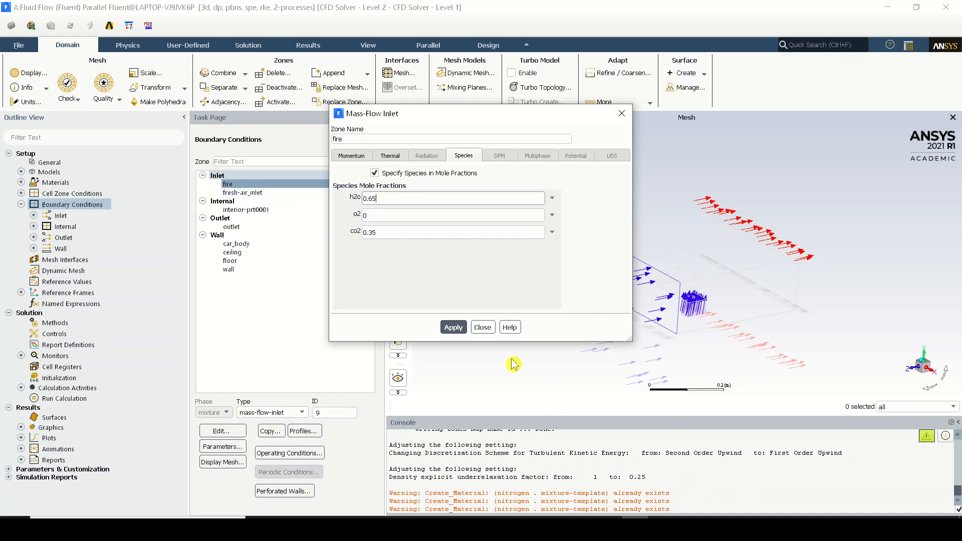
Step: Switch to the browser and read the Fluent User's Guide section 7.3.5 on when to use mass flow inlet boundary conditions
left_click(609, 529)
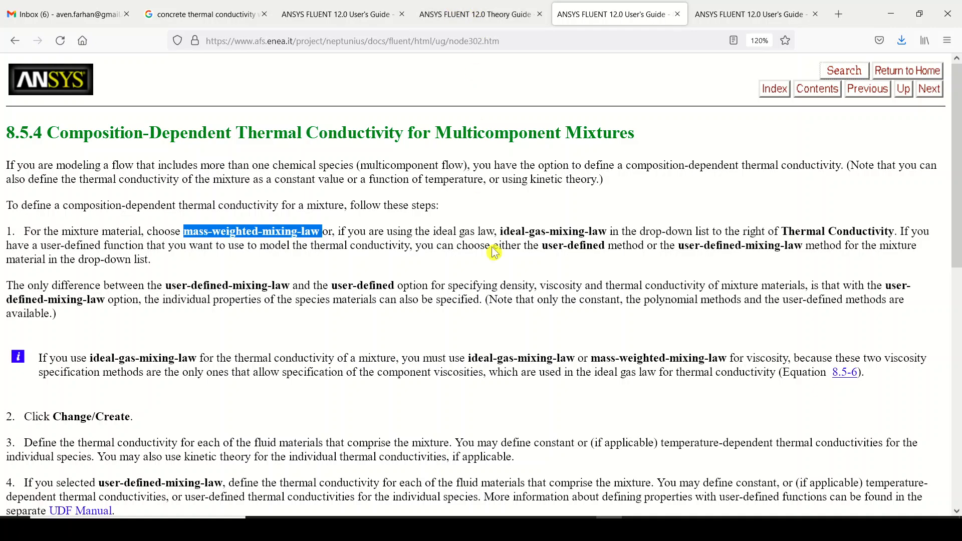
left_click(583, 528)
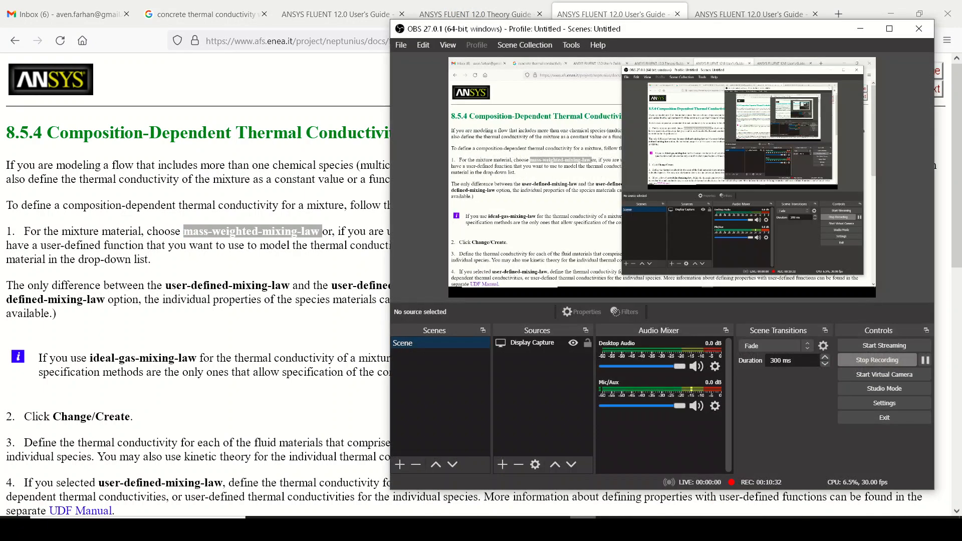
left_click(582, 529)
left_click(454, 3)
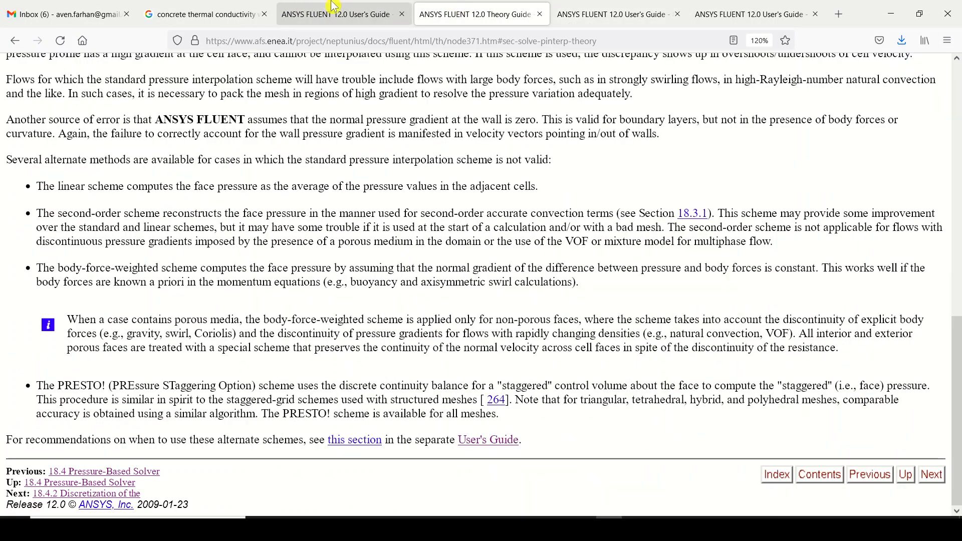
left_click(318, 11)
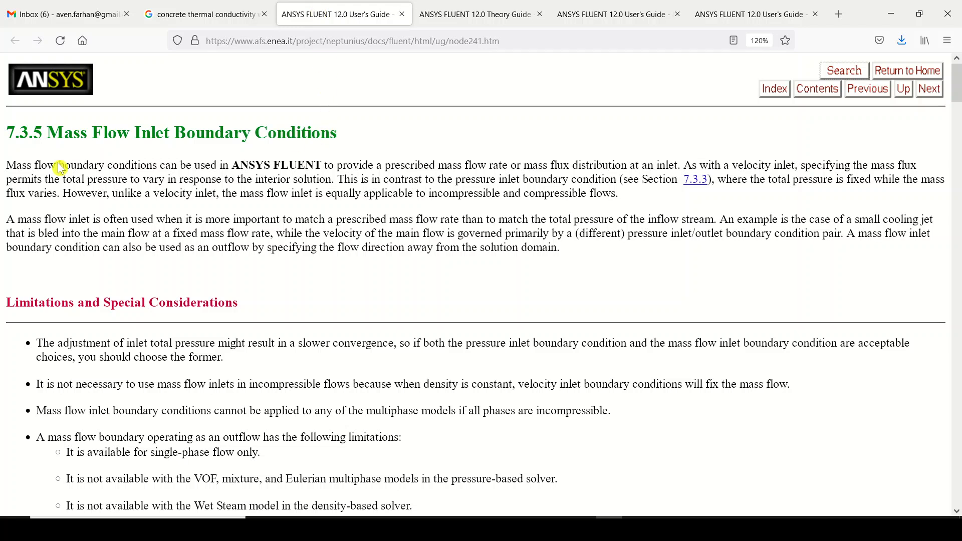
left_click_drag(6, 166, 690, 173)
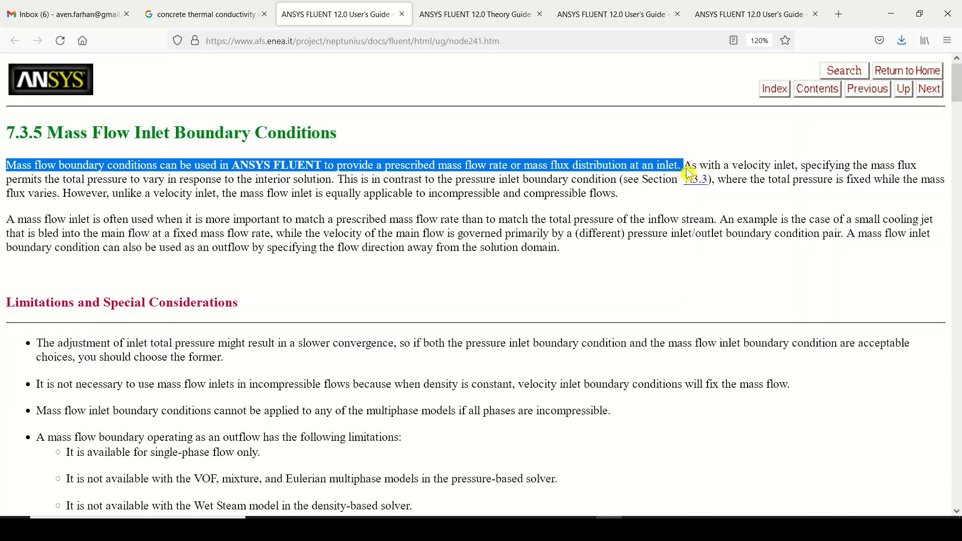
left_click_drag(747, 167, 911, 167)
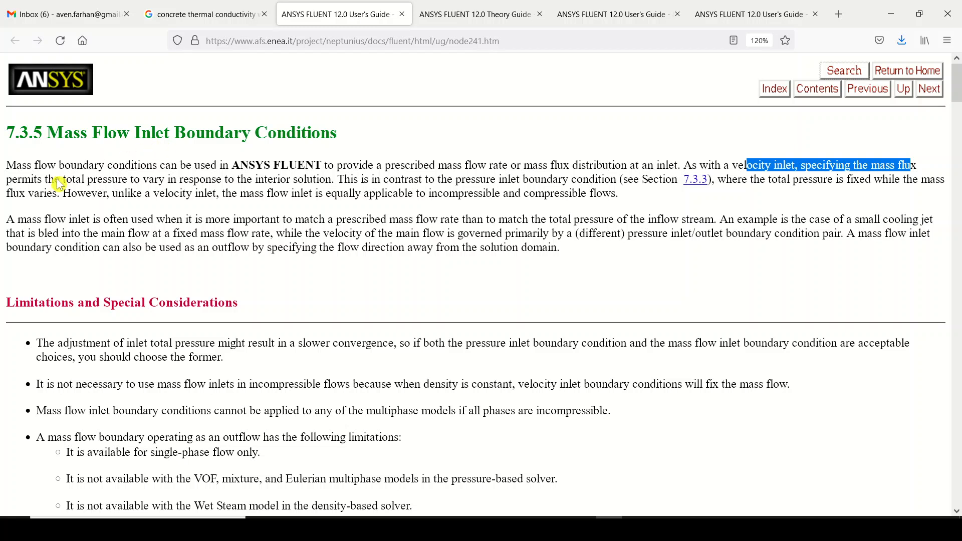
left_click_drag(56, 180, 332, 183)
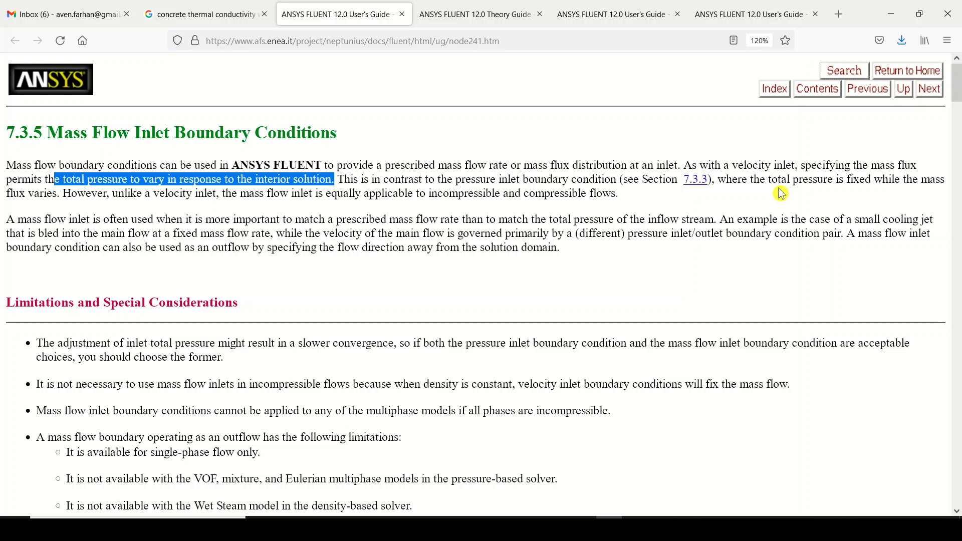
left_click_drag(17, 221, 235, 228)
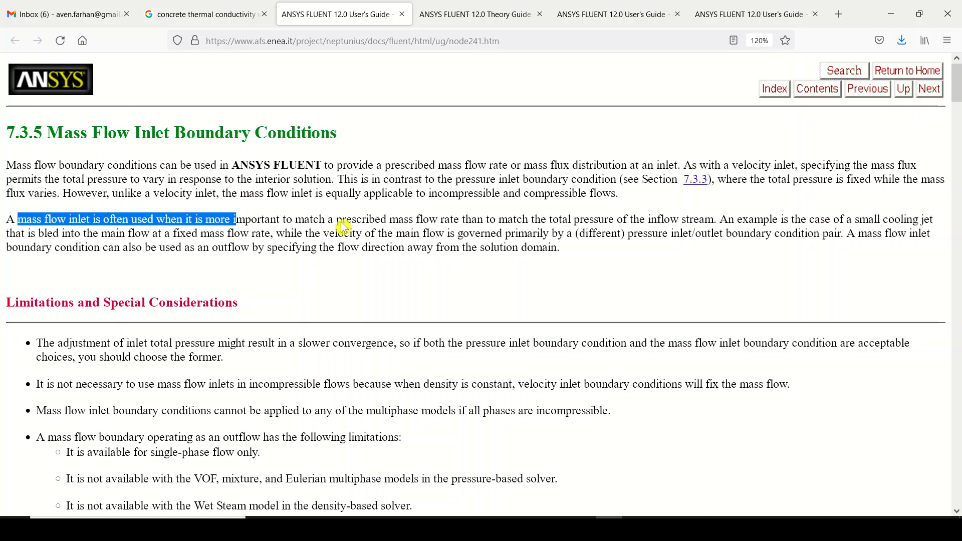
left_click_drag(357, 220, 714, 221)
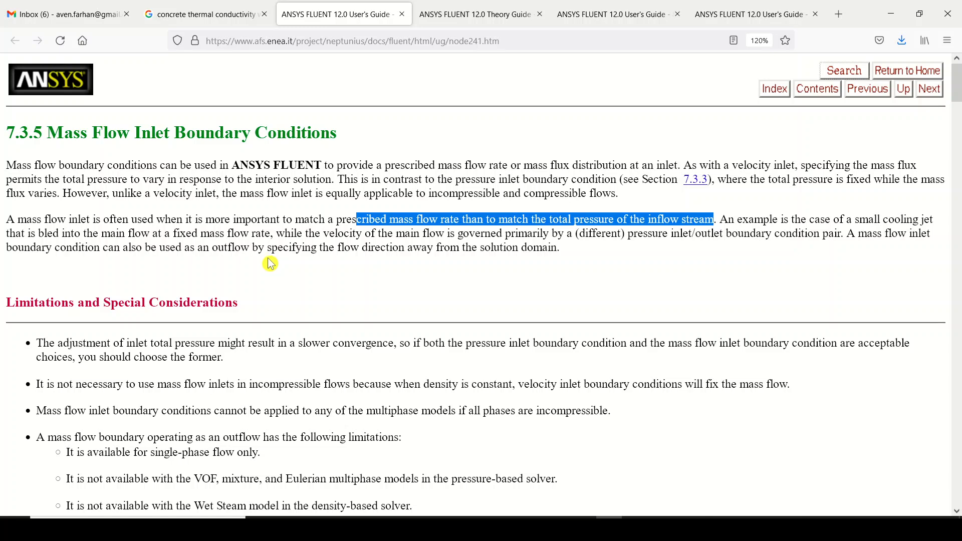
Step: Return to Fluent, review the fire inlet's momentum, thermal and species settings, then apply them and close the dialog
key("alt+Tab")
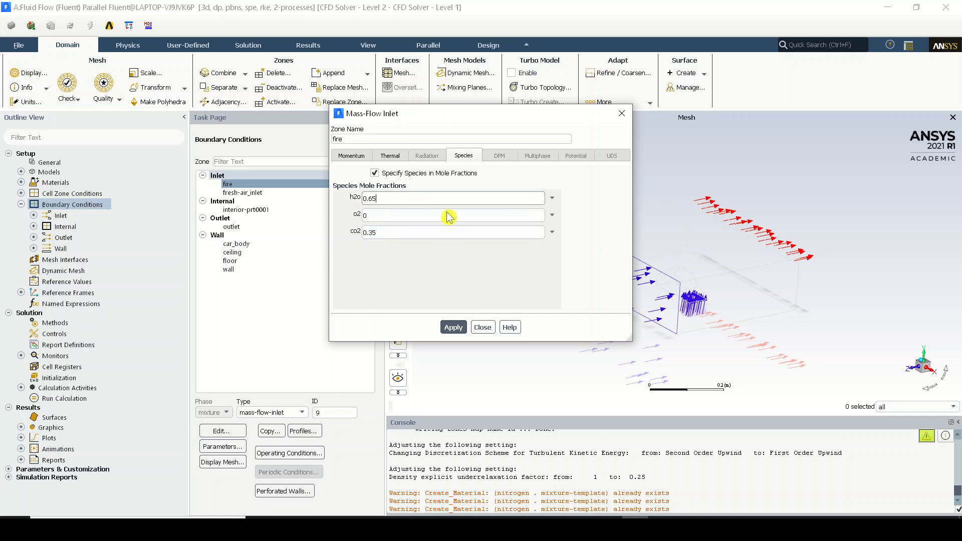
left_click(352, 156)
left_click(392, 155)
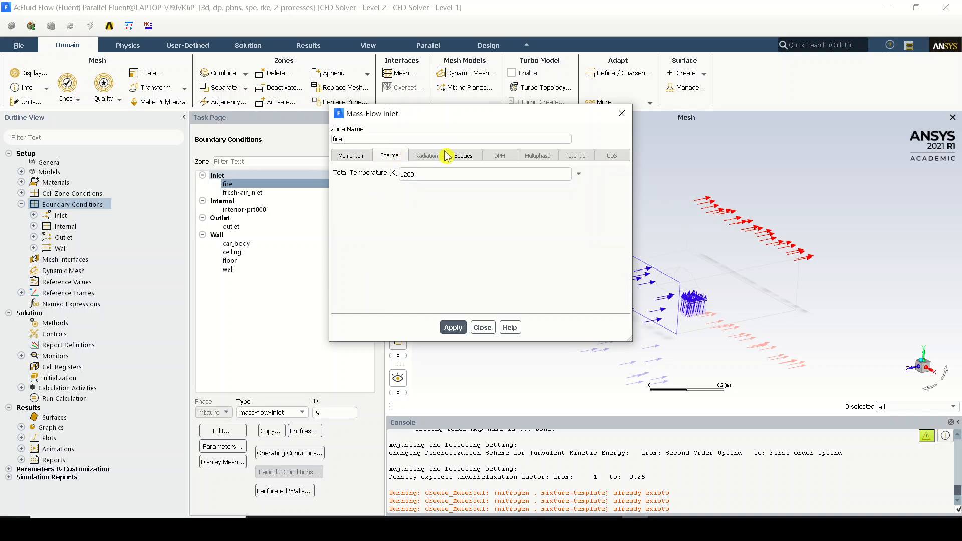
left_click(462, 156)
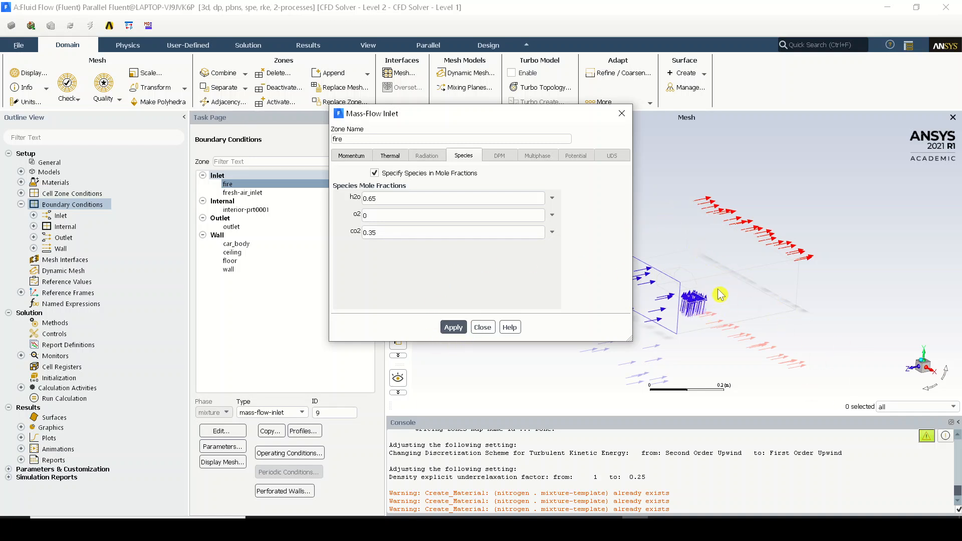
left_click(454, 327)
left_click(485, 328)
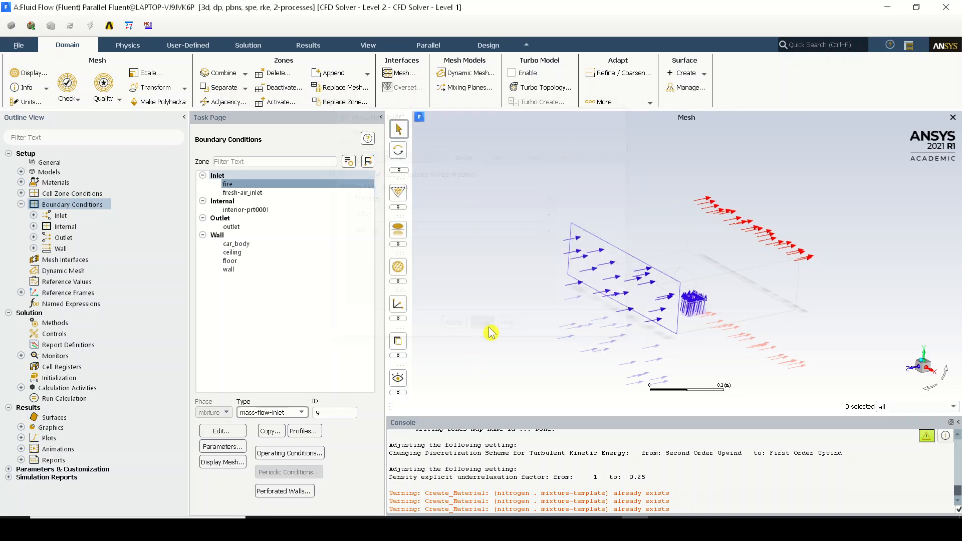
Step: Check the fresh-air inlet, outlet and car_body zones, review car_body's thermal wall settings and close its dialog without edits
left_click(247, 193)
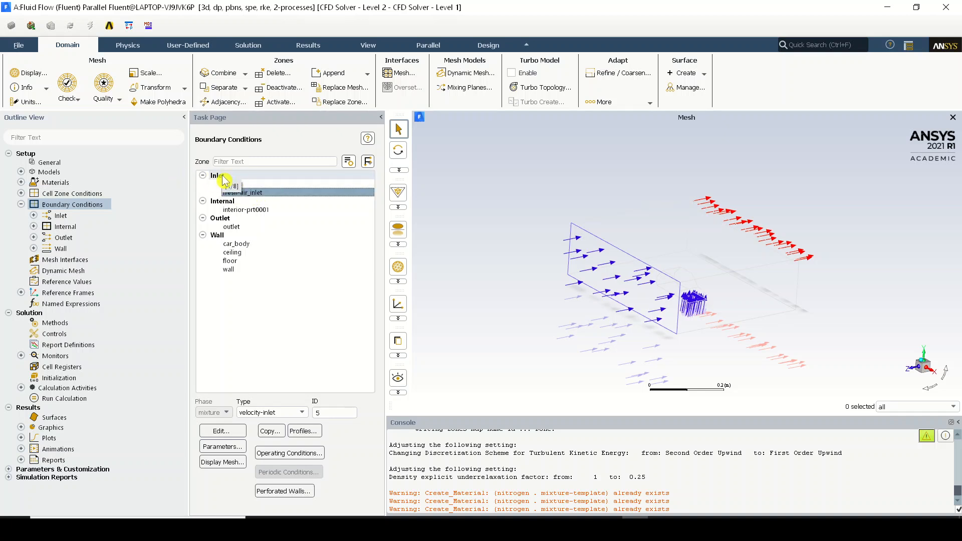
left_click(234, 226)
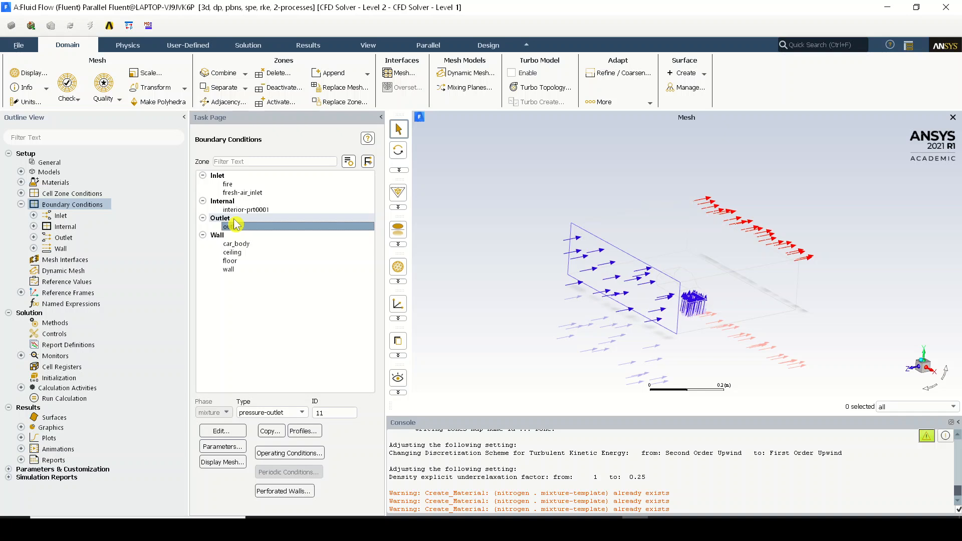
left_click(259, 243)
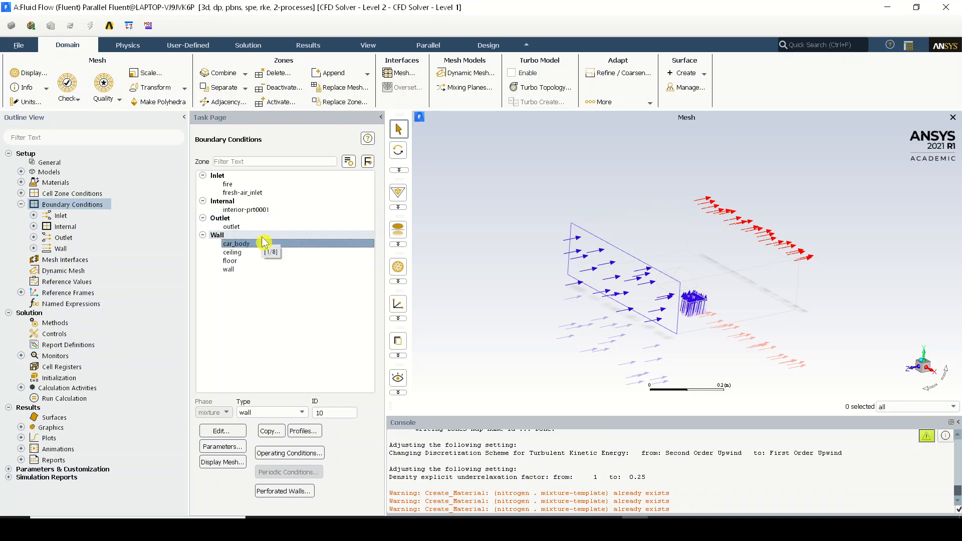
left_click(221, 429)
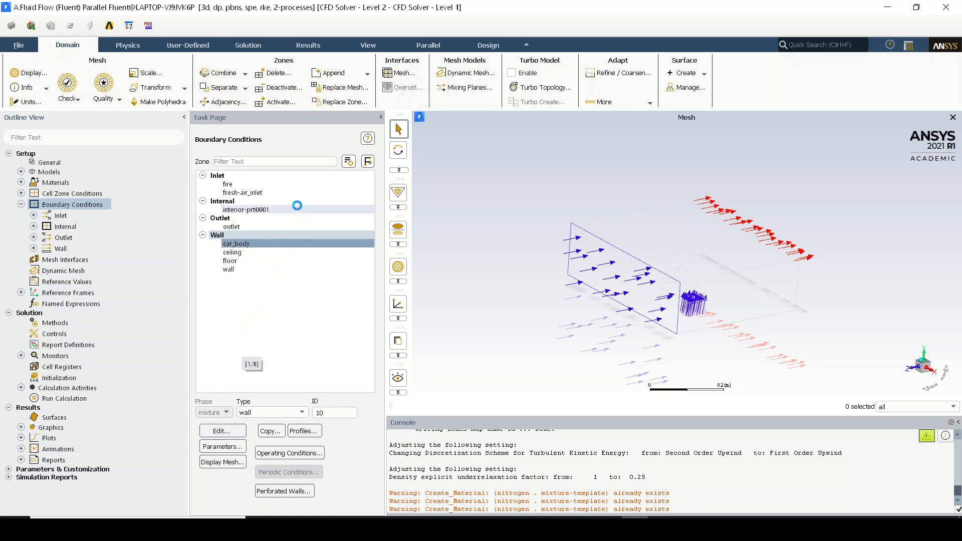
left_click(351, 188)
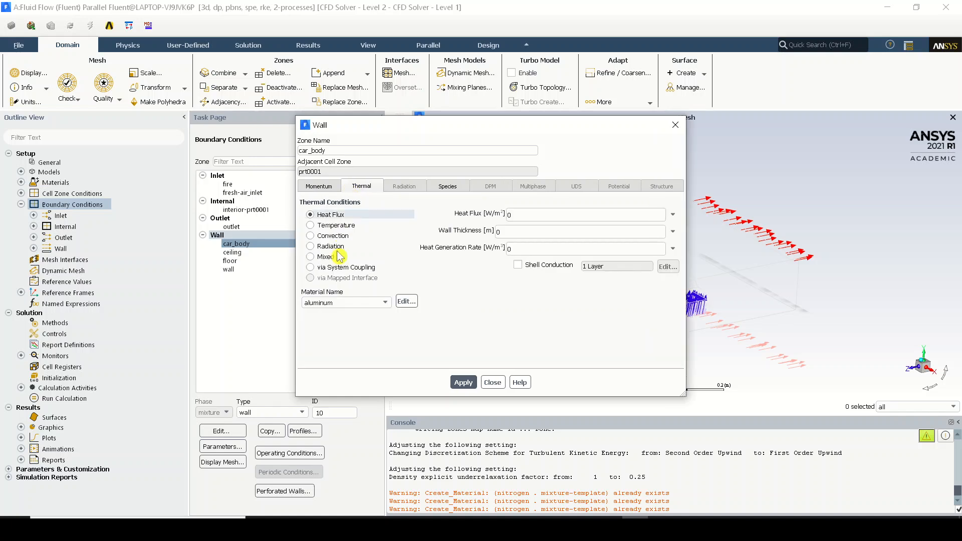
left_click(493, 382)
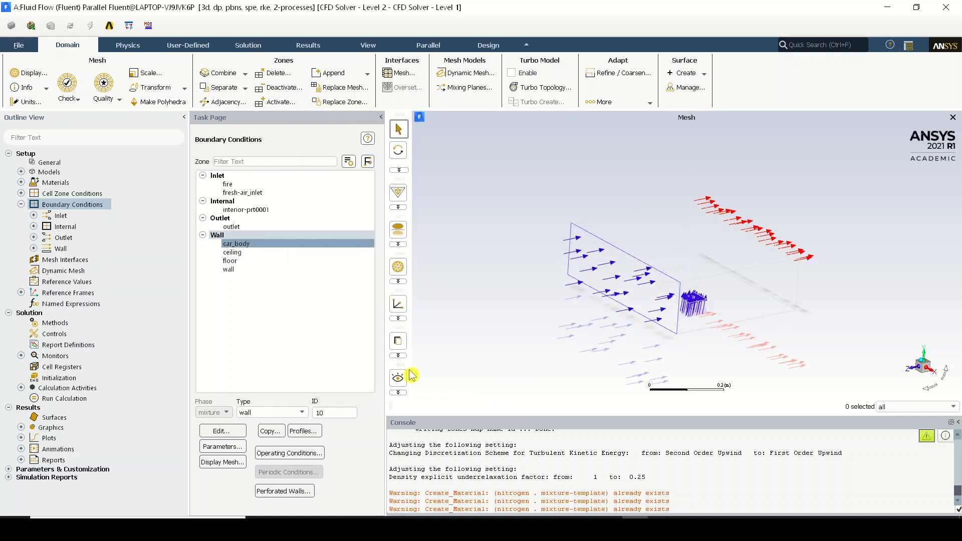
Step: Give the ceiling wall a Temperature thermal condition of 300 K, choose concrete as its material and enable shell conduction
left_click(258, 252)
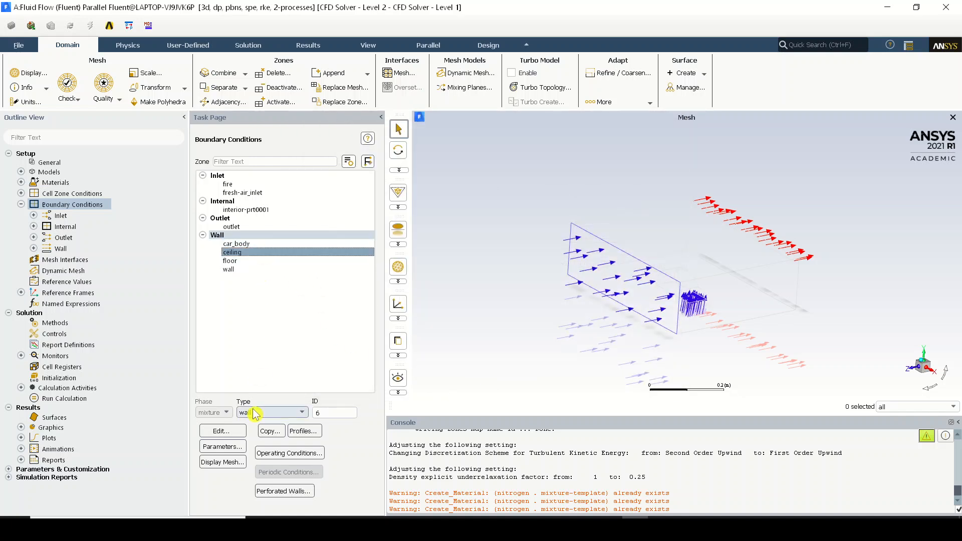
left_click(231, 434)
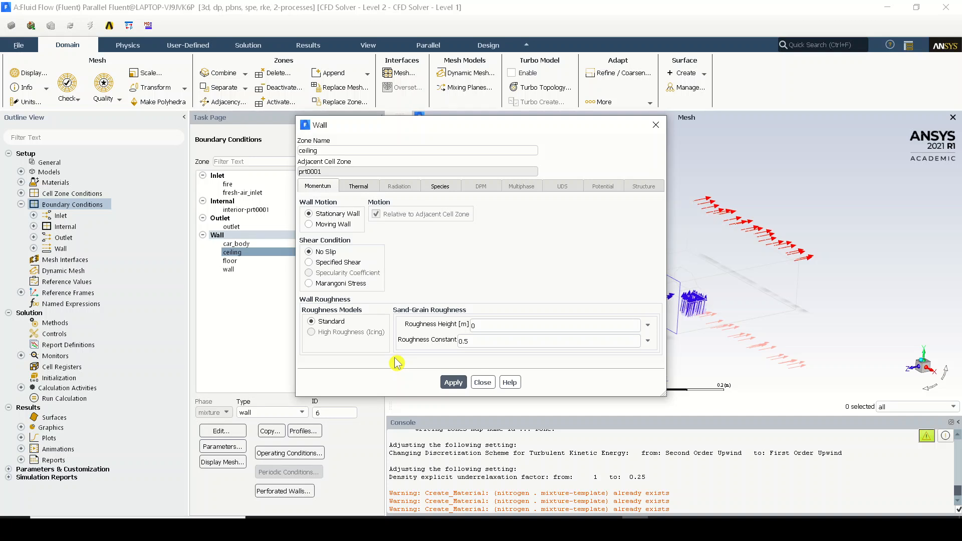
left_click(354, 189)
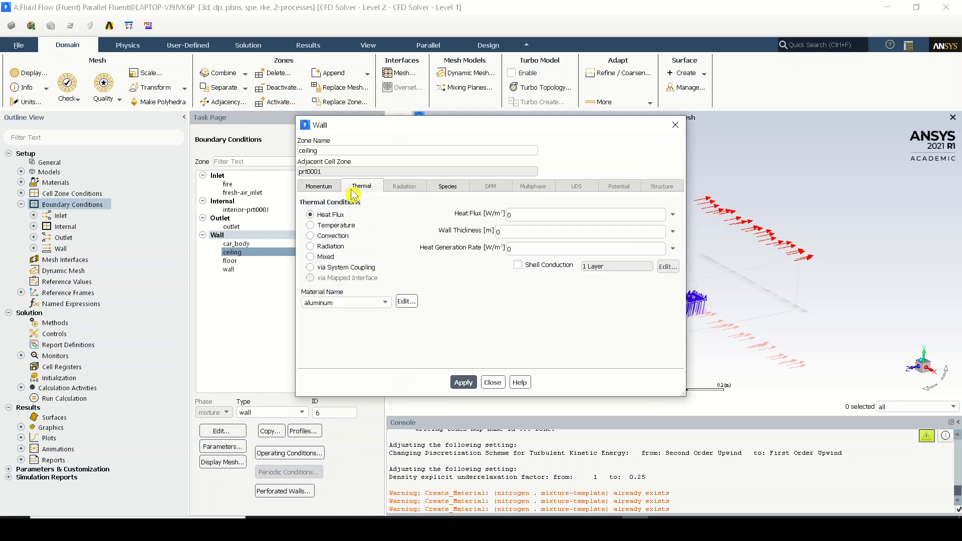
left_click(344, 226)
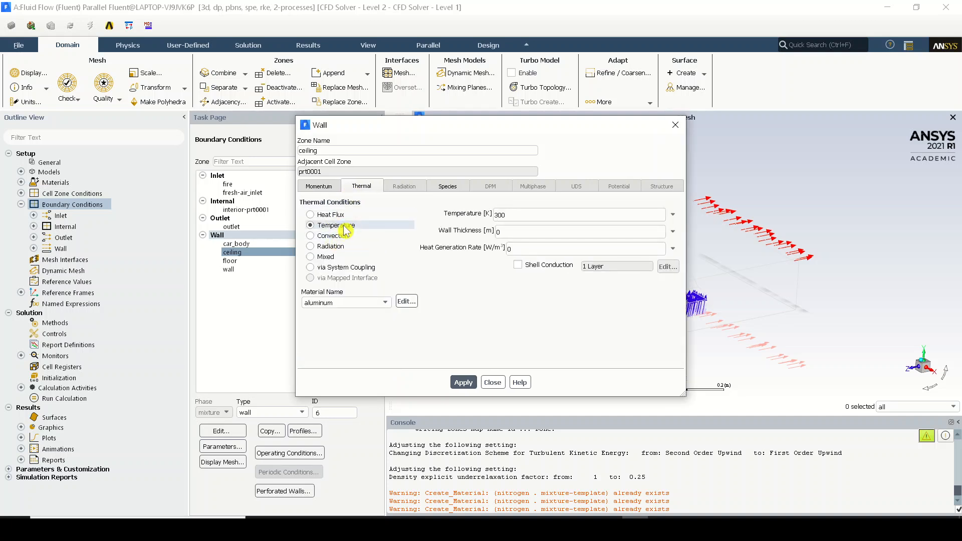
left_click_drag(527, 218, 472, 219)
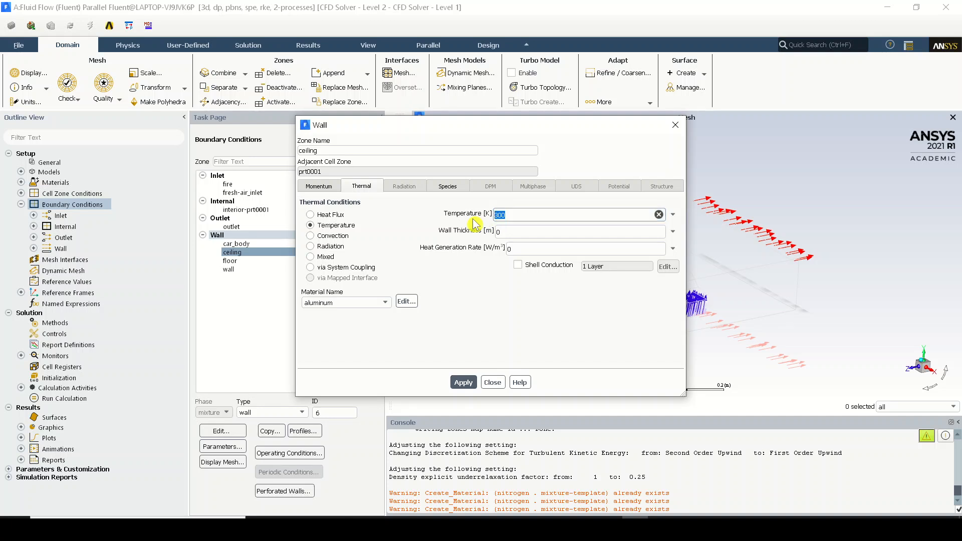
left_click(351, 303)
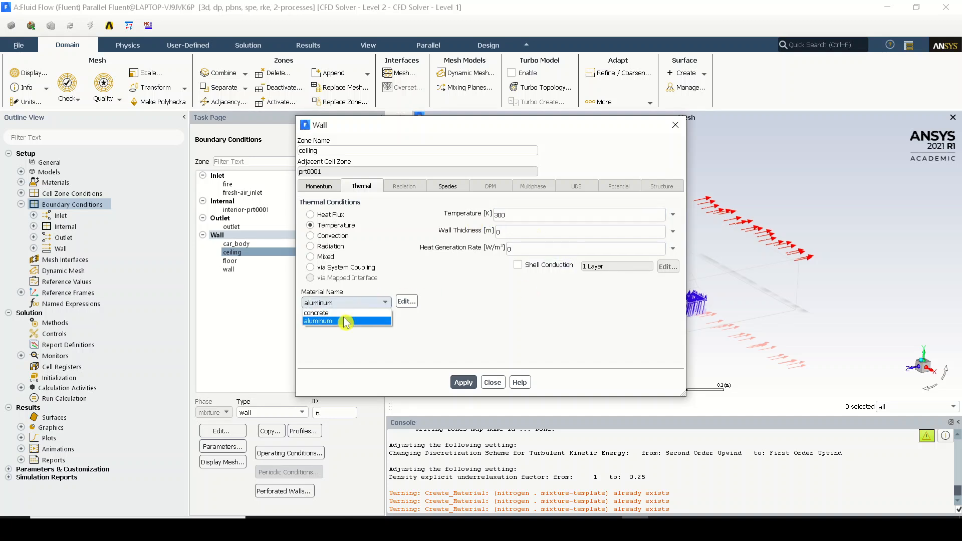
left_click(345, 314)
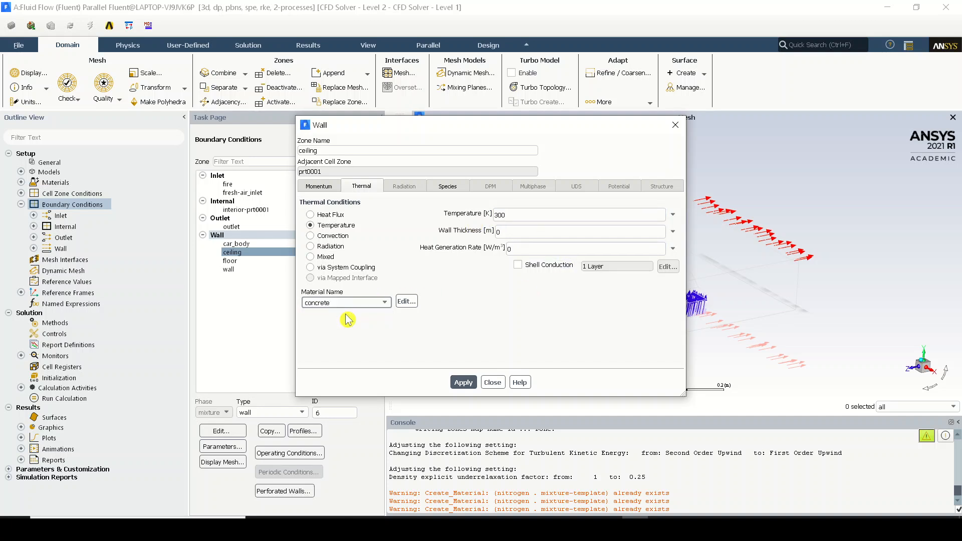
left_click(558, 274)
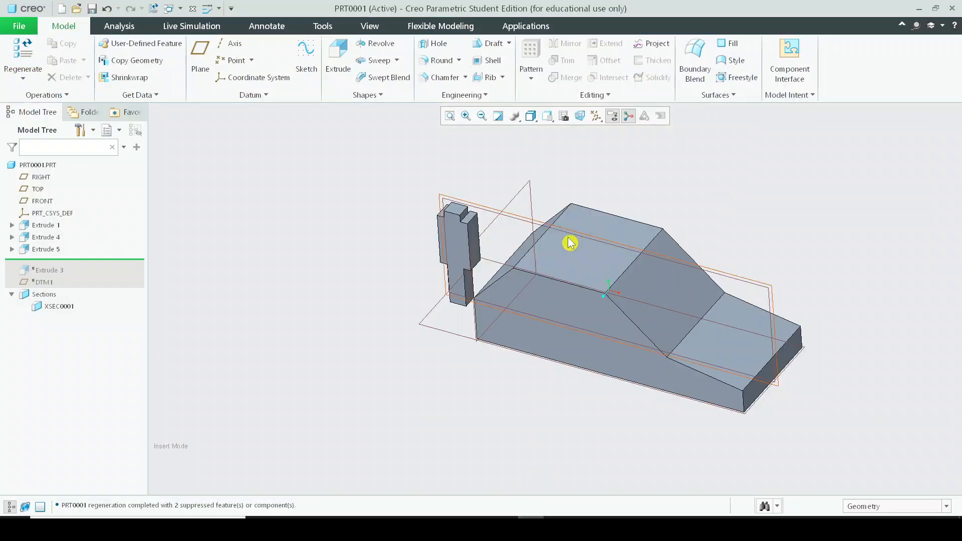
Step: Switch to Creo and move the PRT0001 model's insertion point to just below Extrude 3
middle_click_drag(570, 243, 549, 266)
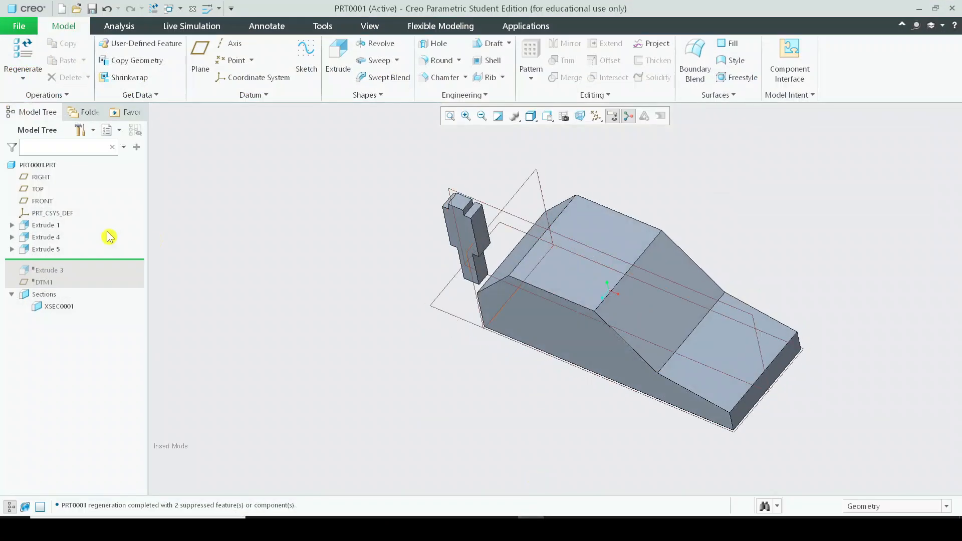
left_click_drag(48, 243, 69, 245)
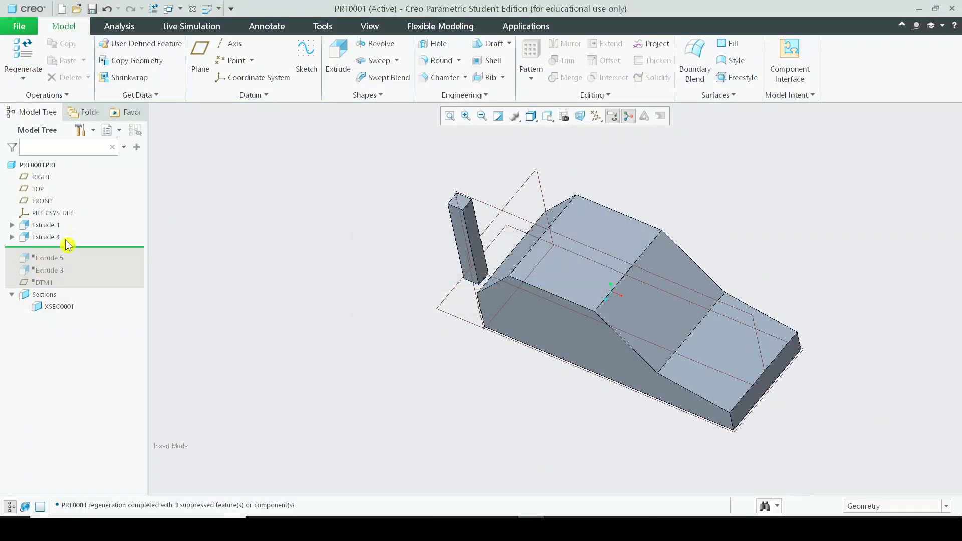
left_click_drag(48, 291, 51, 290)
left_click_drag(65, 252, 65, 271)
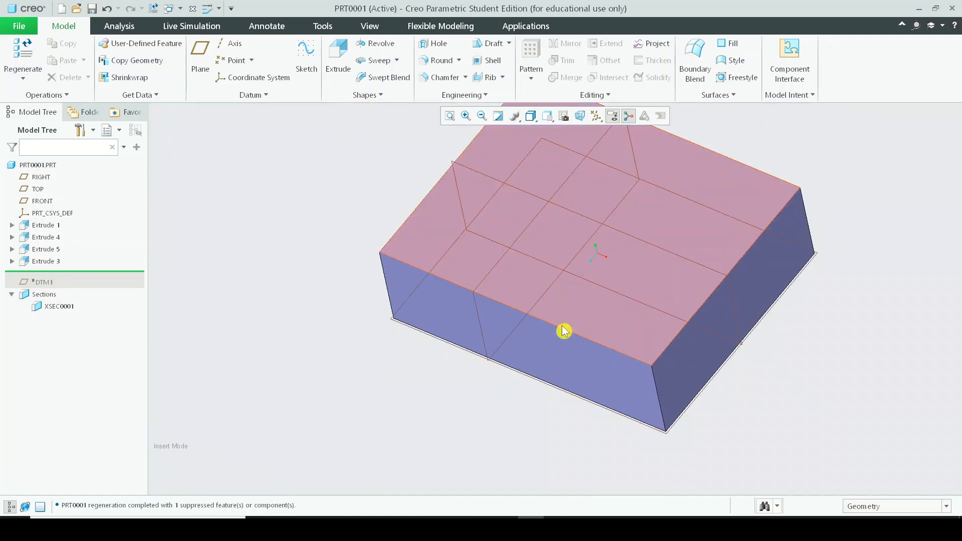
Step: Activate cross-section XSEC0001 and examine the car and person cut-outs inside the enclosing domain
left_click(574, 357)
left_click(45, 306)
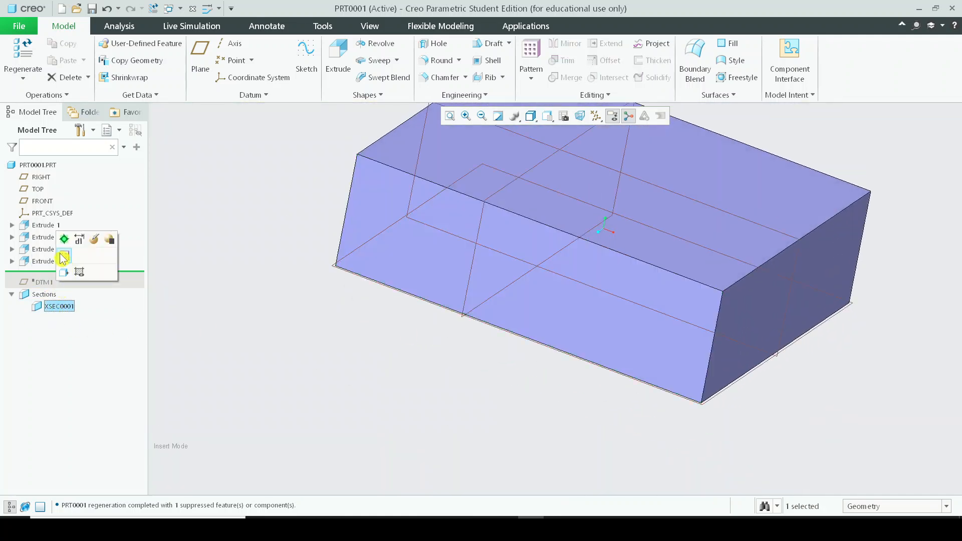
left_click(68, 240)
middle_click_drag(539, 260, 614, 217)
scroll(430, 129, "down", 4)
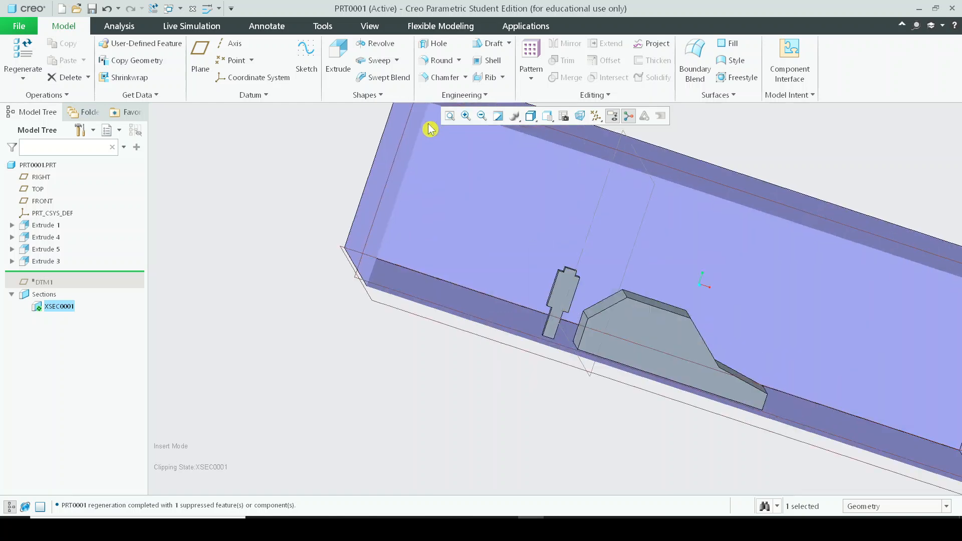
middle_click_drag(428, 129, 384, 135)
left_click(737, 426)
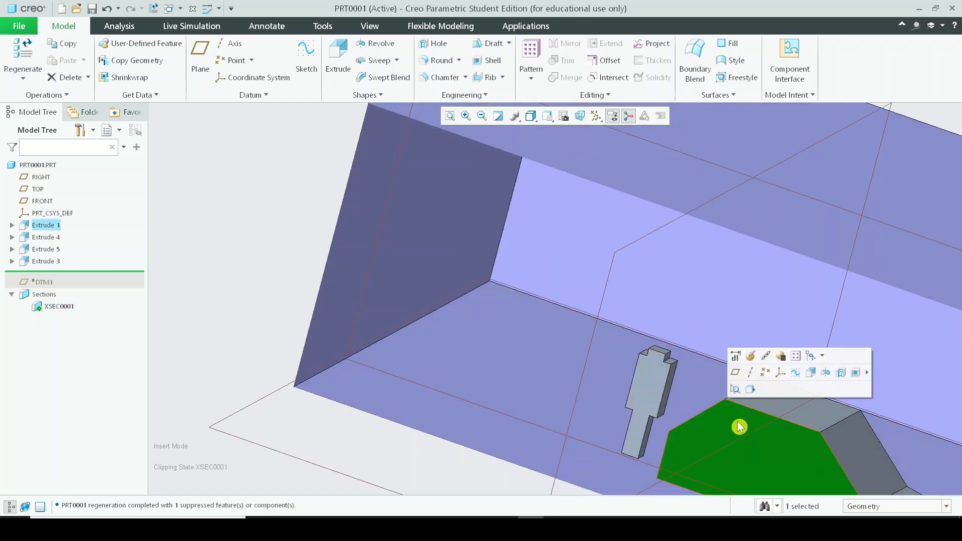
left_click(662, 391)
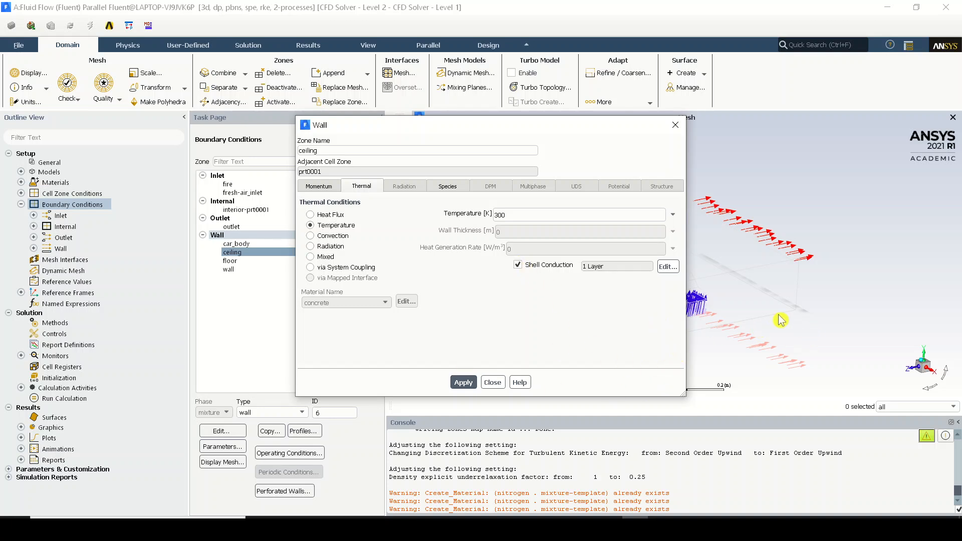
Step: Return to Fluent, define the ceiling's conduction layer as 0.3 m thick concrete, apply the wall settings and close the dialog
left_click(669, 266)
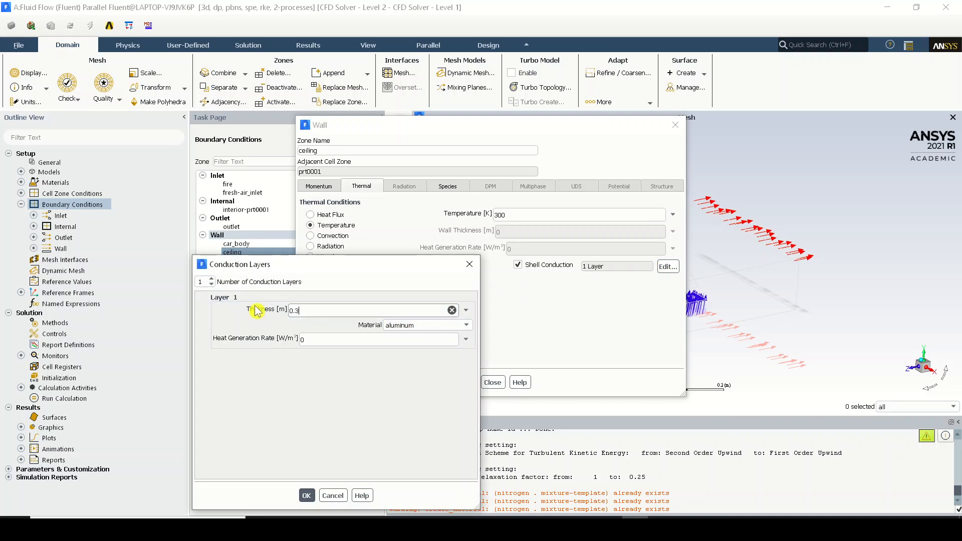
left_click(321, 339)
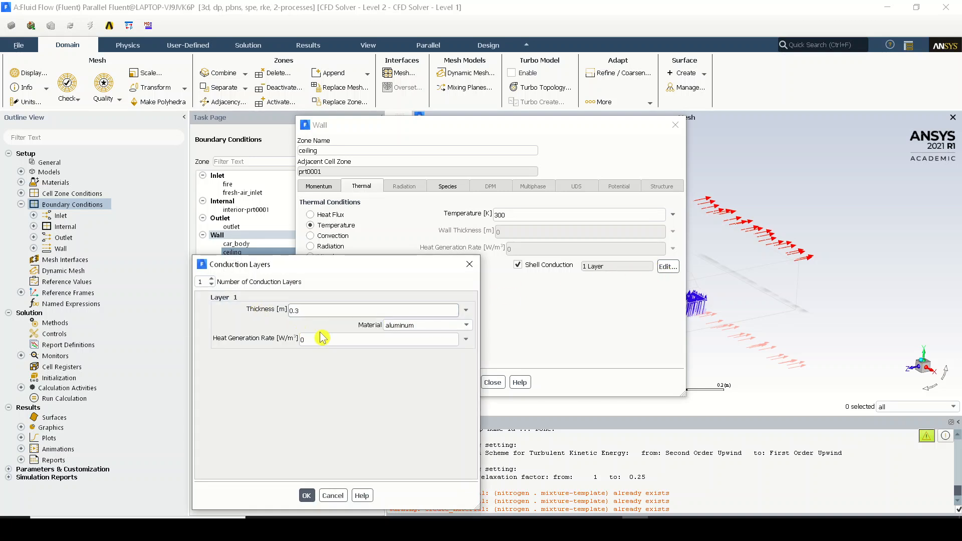
left_click(426, 325)
left_click(424, 336)
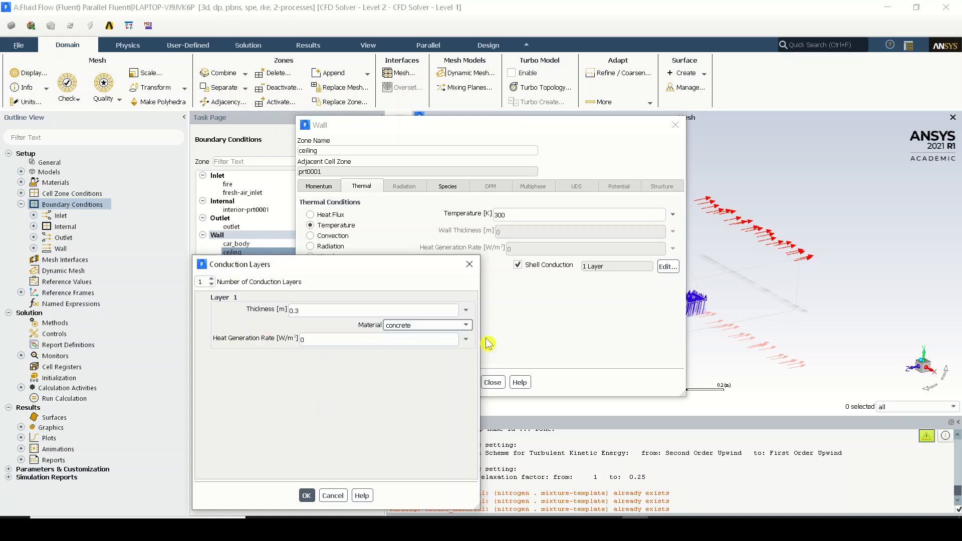
left_click(307, 496)
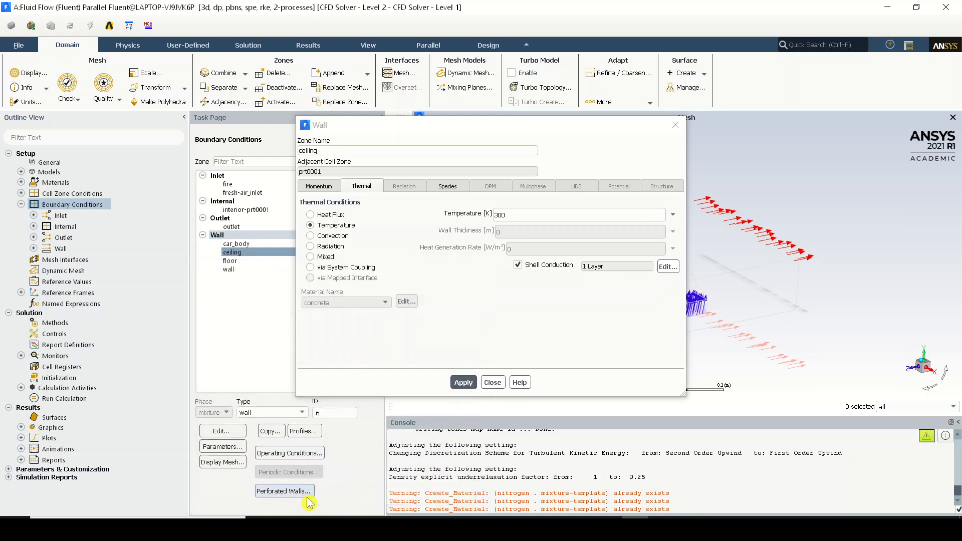
left_click(459, 383)
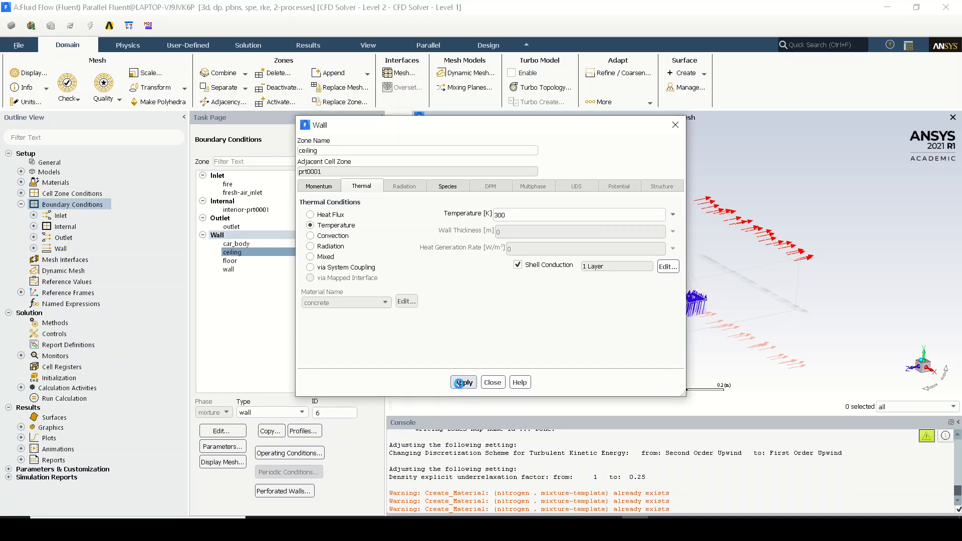
left_click(492, 382)
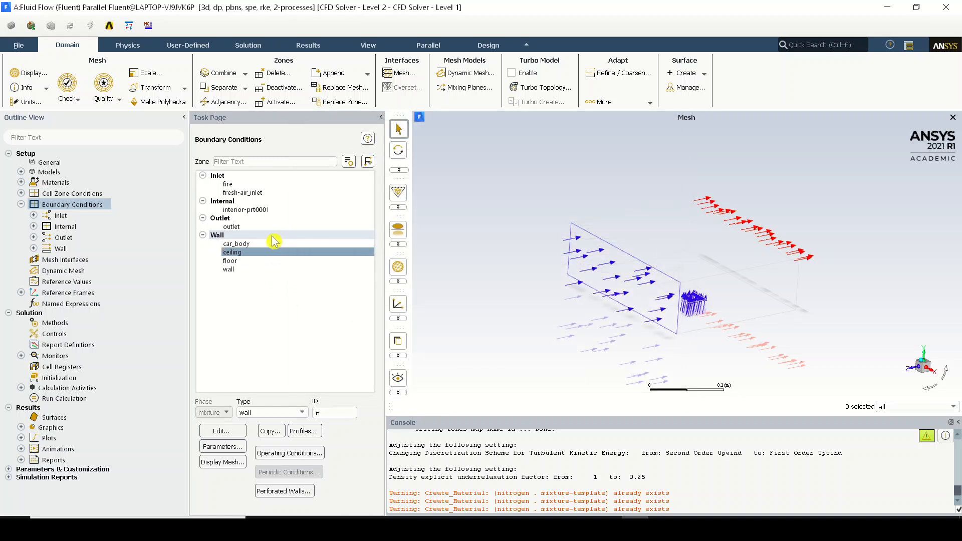
Step: Copy the ceiling's boundary conditions to the floor and wall zones, confirm the copy and close the dialog
left_click(336, 253)
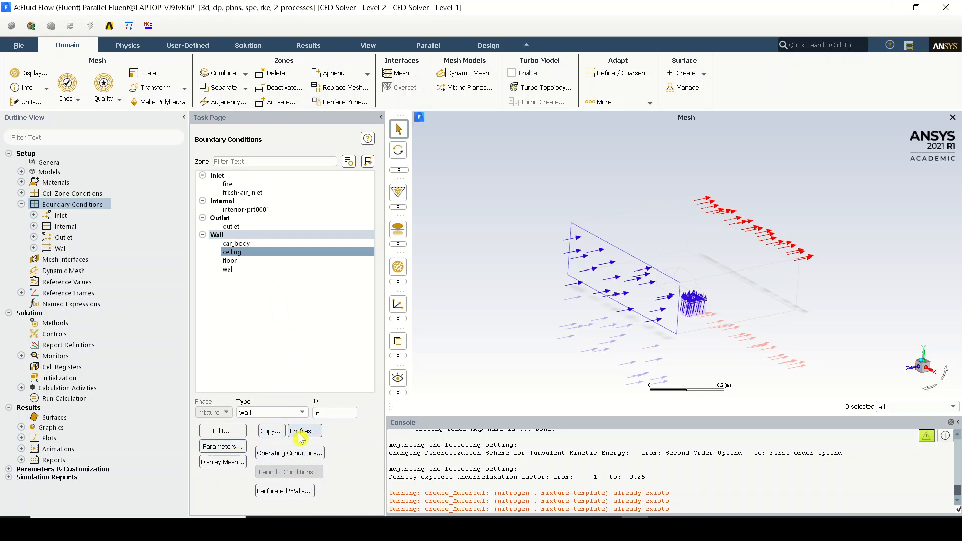
left_click(273, 430)
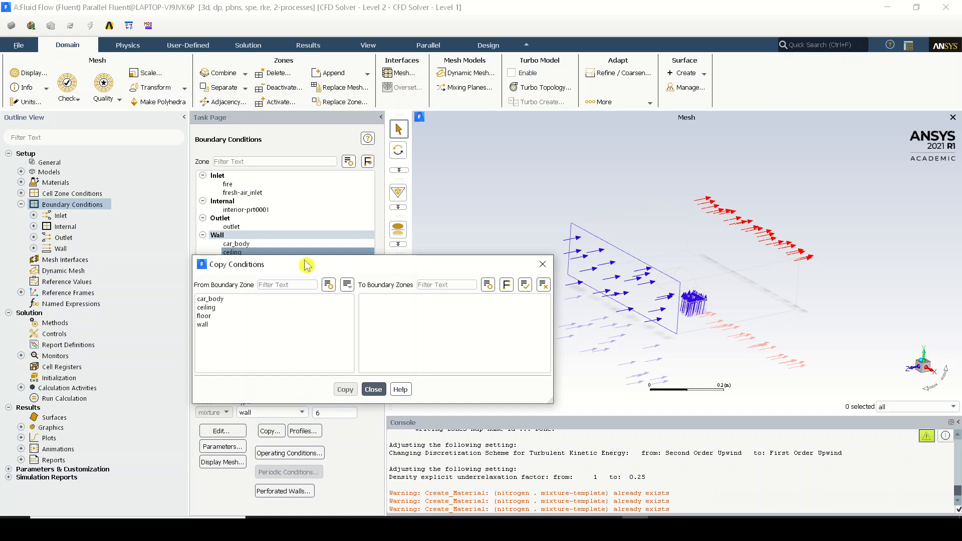
left_click_drag(308, 264, 468, 239)
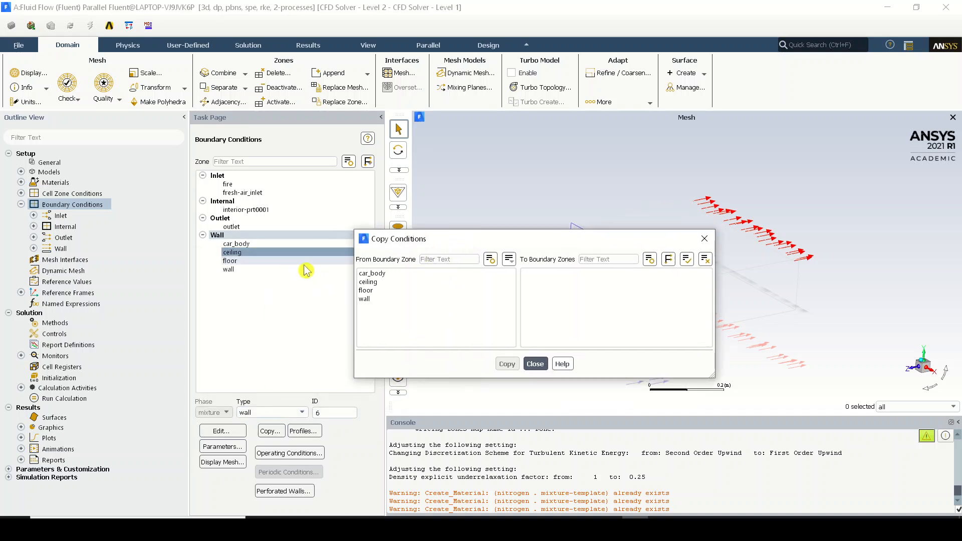
left_click(371, 282)
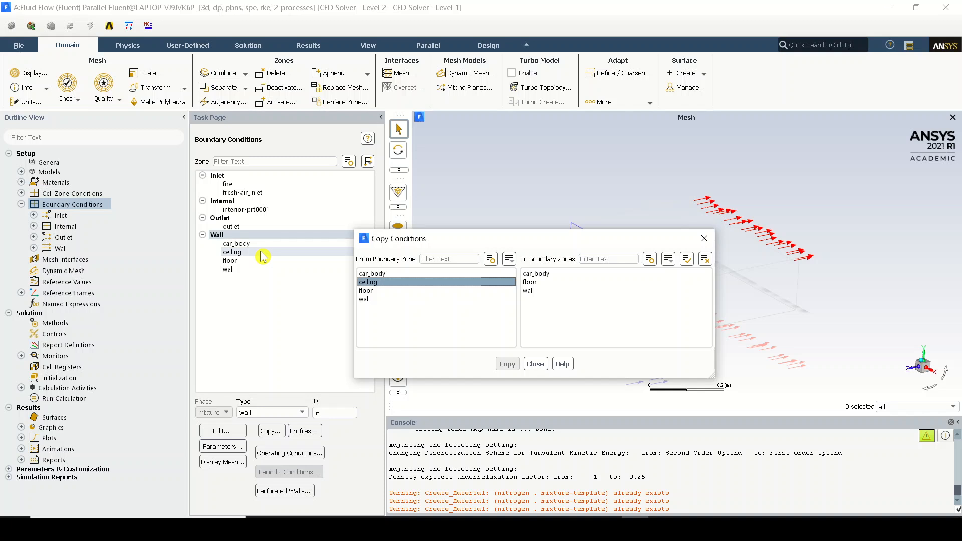
left_click(530, 282)
left_click(535, 292)
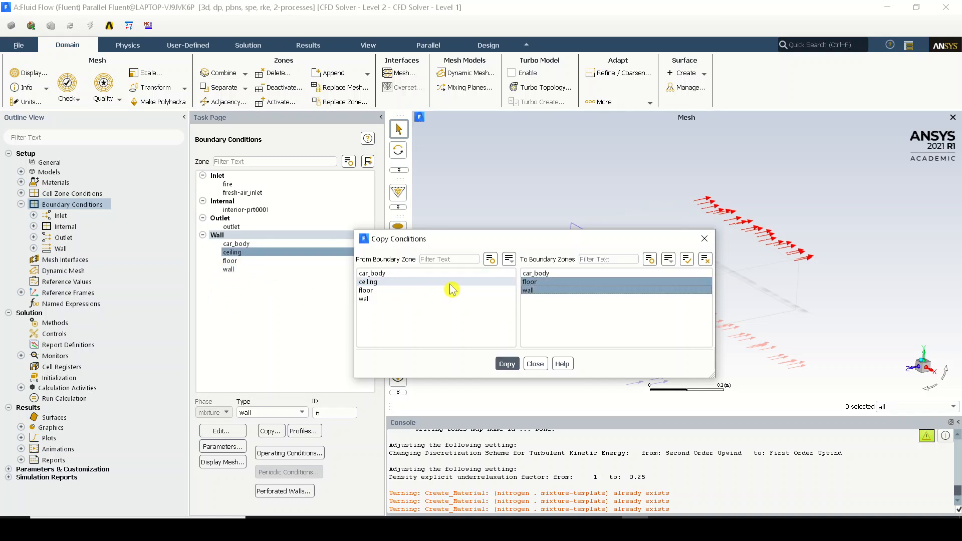
left_click(451, 284)
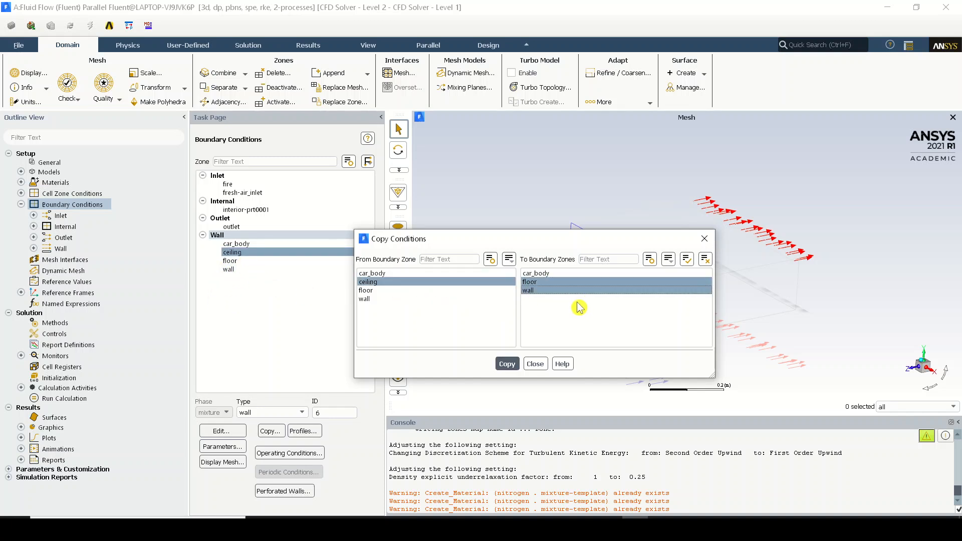
left_click(507, 366)
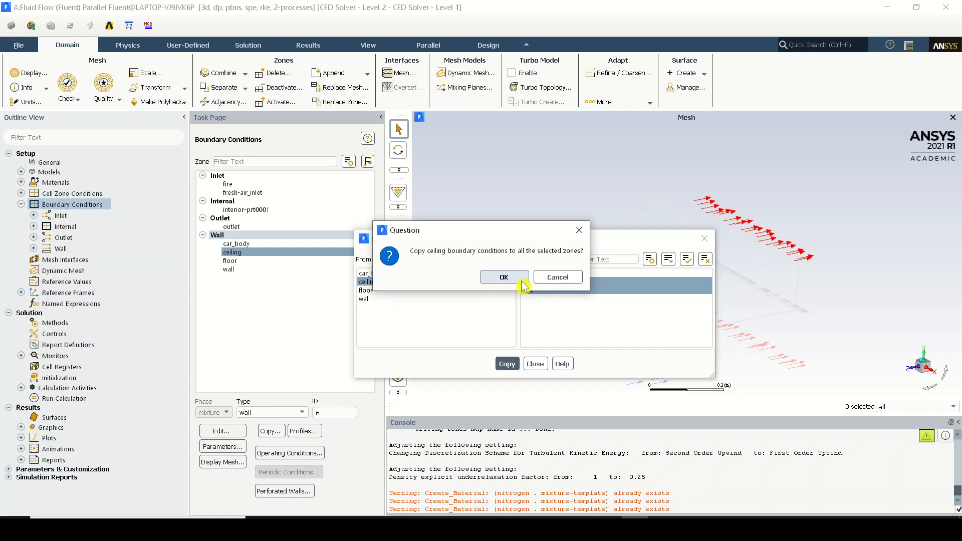
left_click(522, 280)
left_click(538, 364)
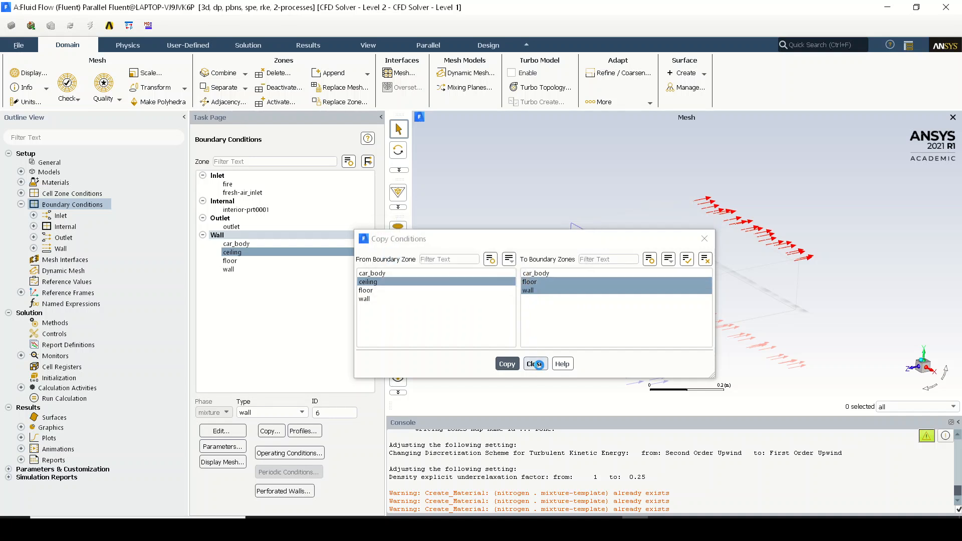
Step: Check the floor zone's thermal conditions and its shell conduction layer definition, leaving both dialogs without changes
left_click(228, 261)
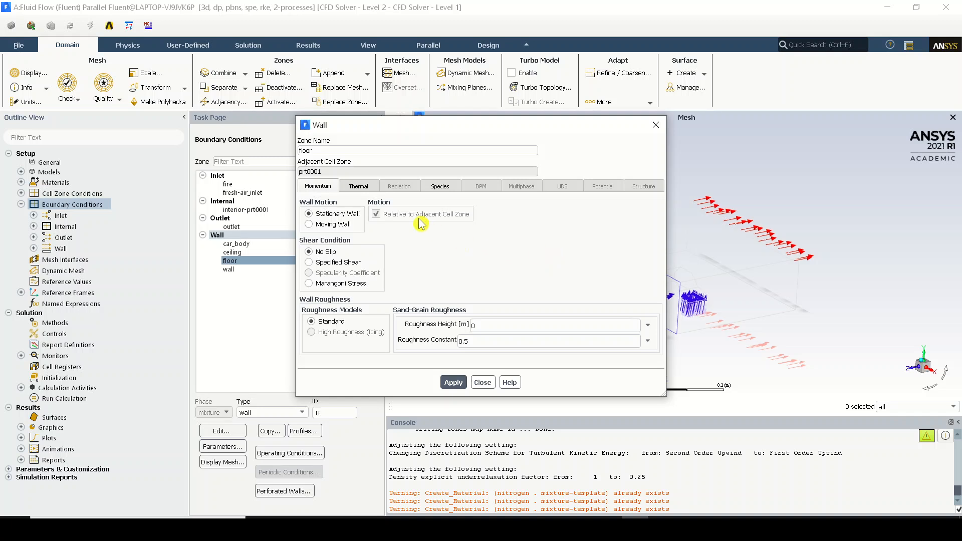
left_click(362, 190)
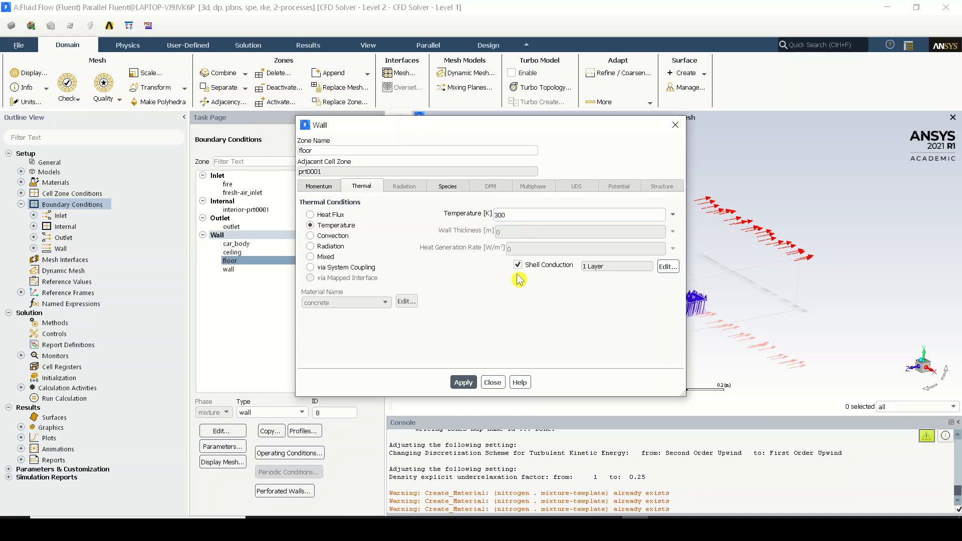
left_click(668, 266)
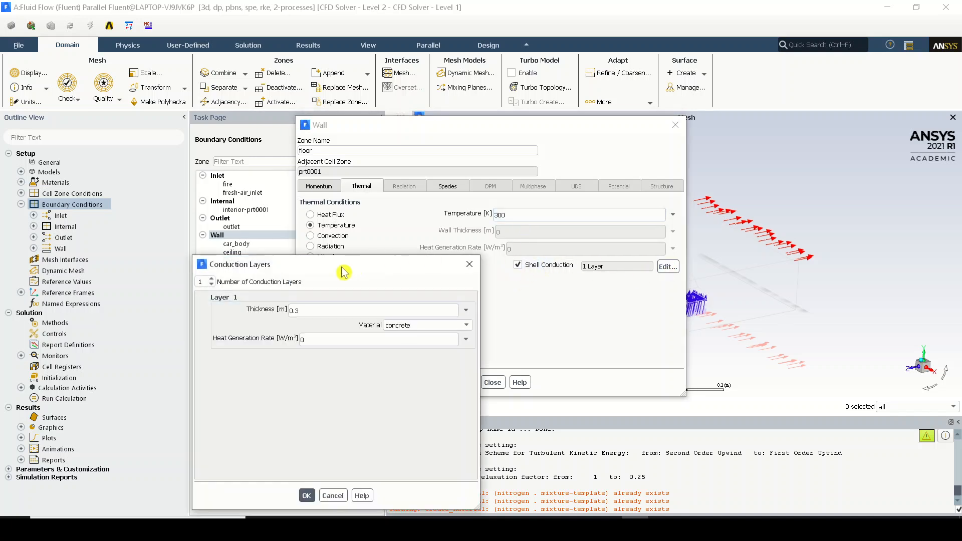
left_click(334, 496)
left_click(493, 384)
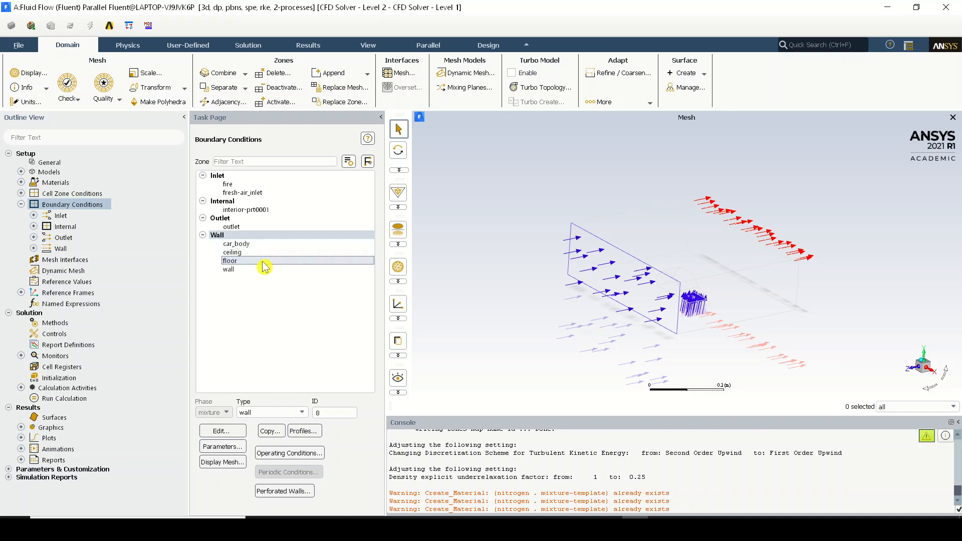
Step: Review the wall zone's thermal and species boundary conditions, and close its settings without changes
left_click(246, 270)
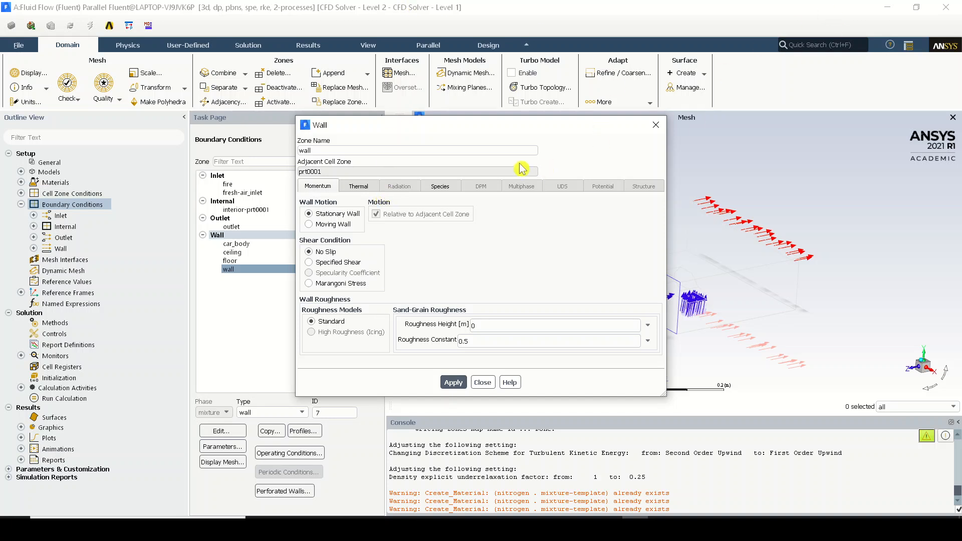
left_click(360, 187)
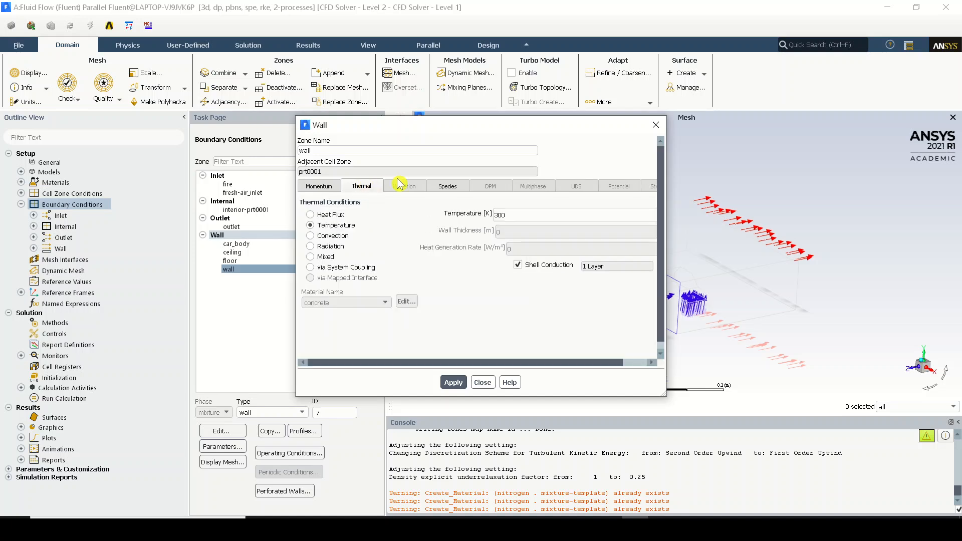
left_click(455, 188)
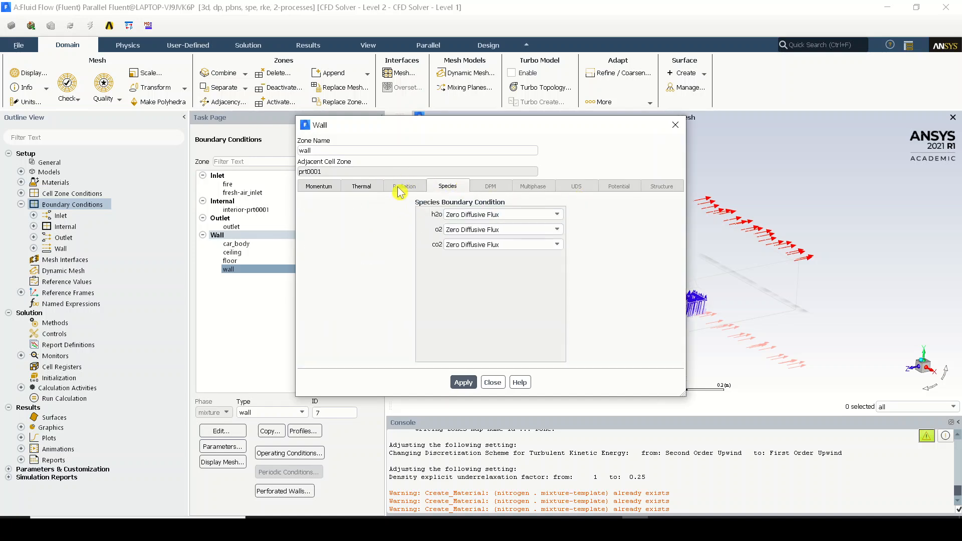
left_click(362, 190)
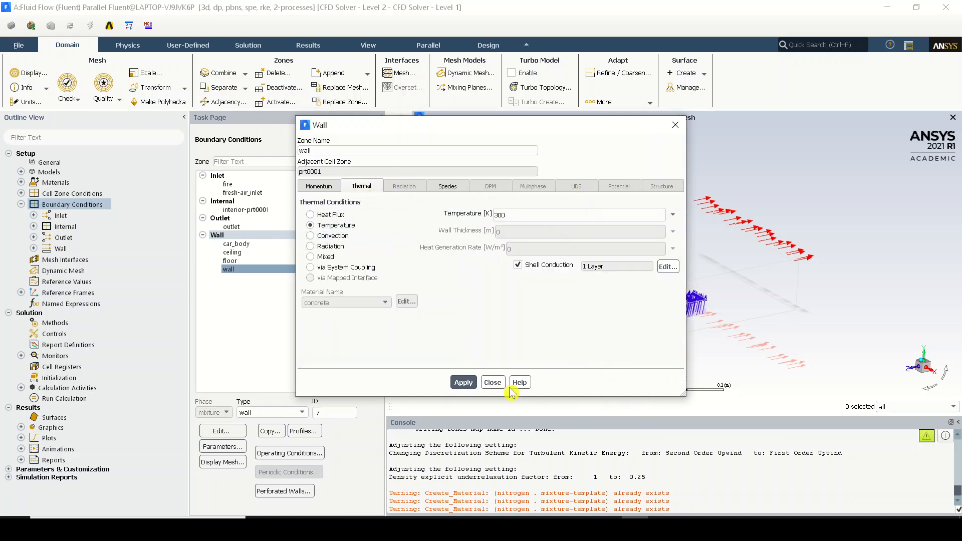
left_click(493, 383)
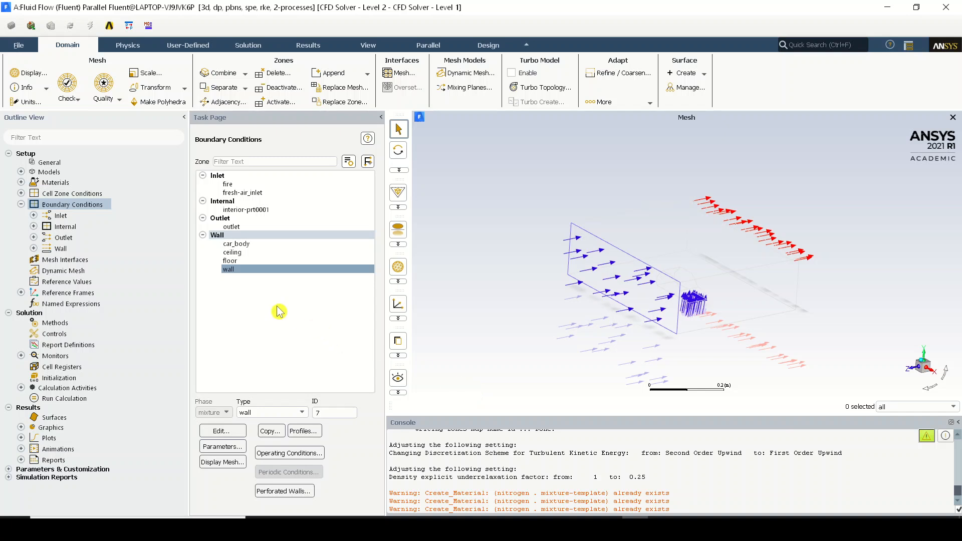